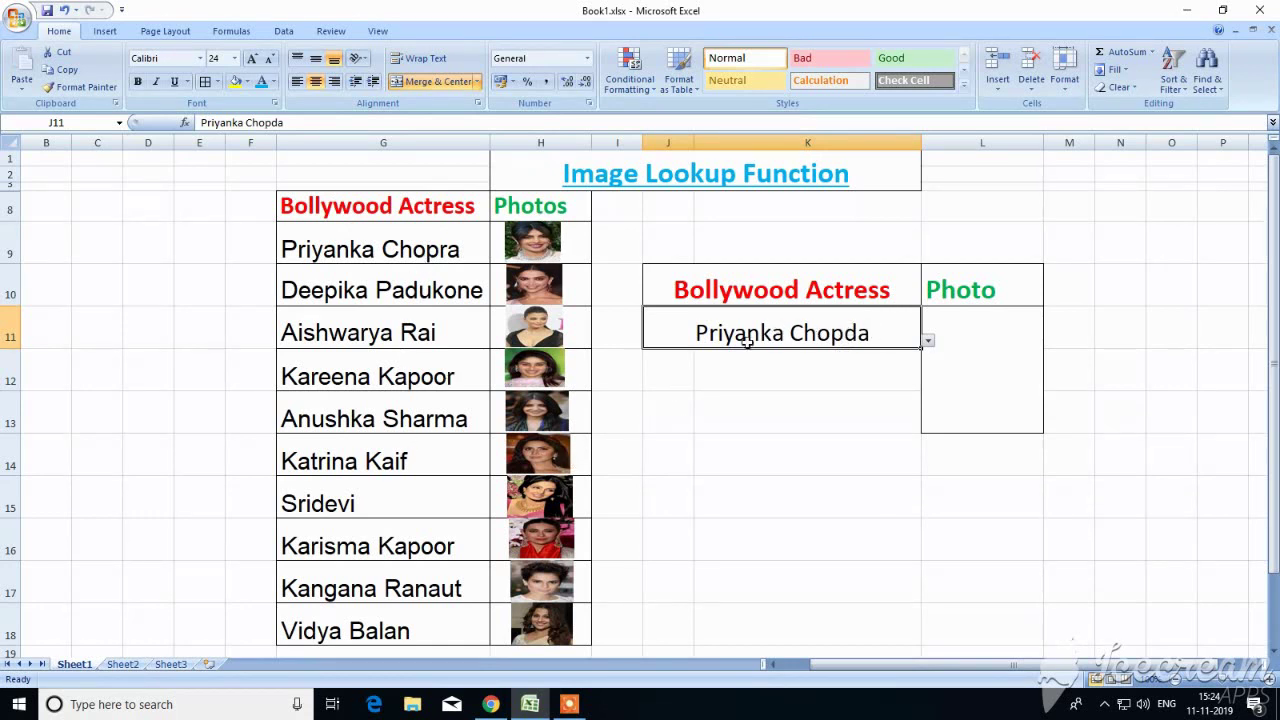
Try Aishwarya Rai in the actress dropdown, revert to Priyanka Chopda, and select cell L11
click(928, 342)
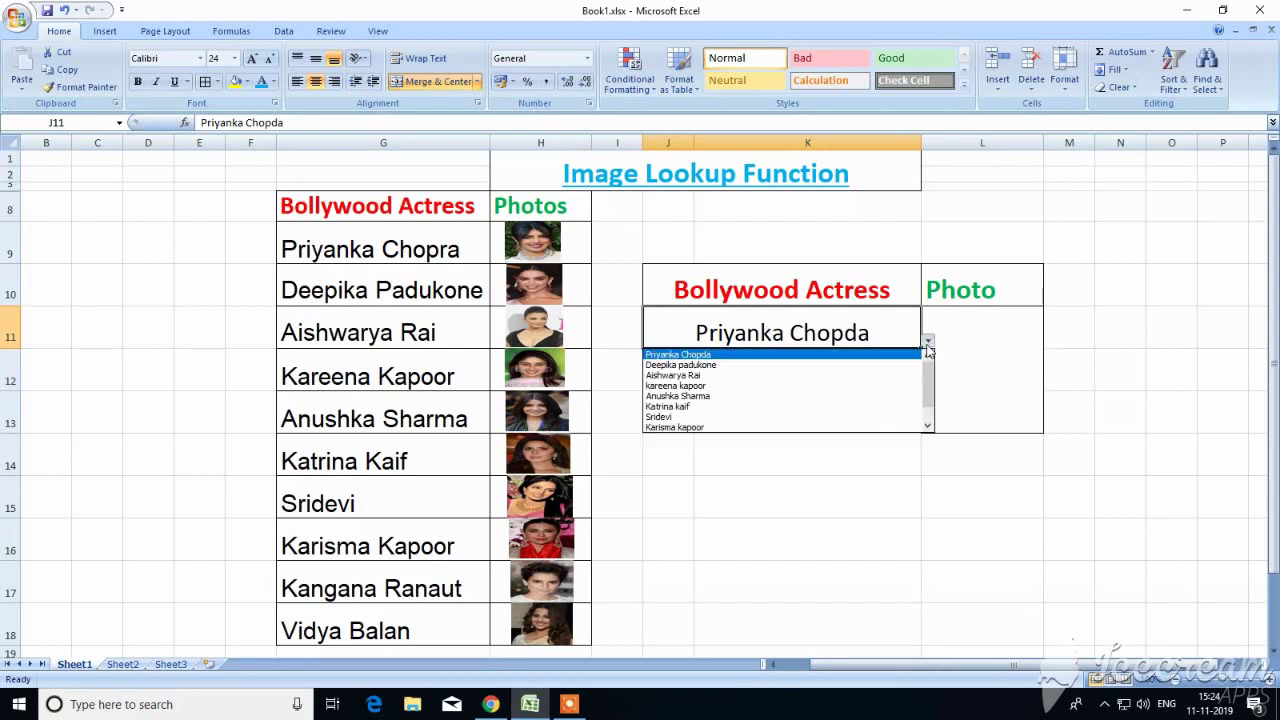
click(757, 375)
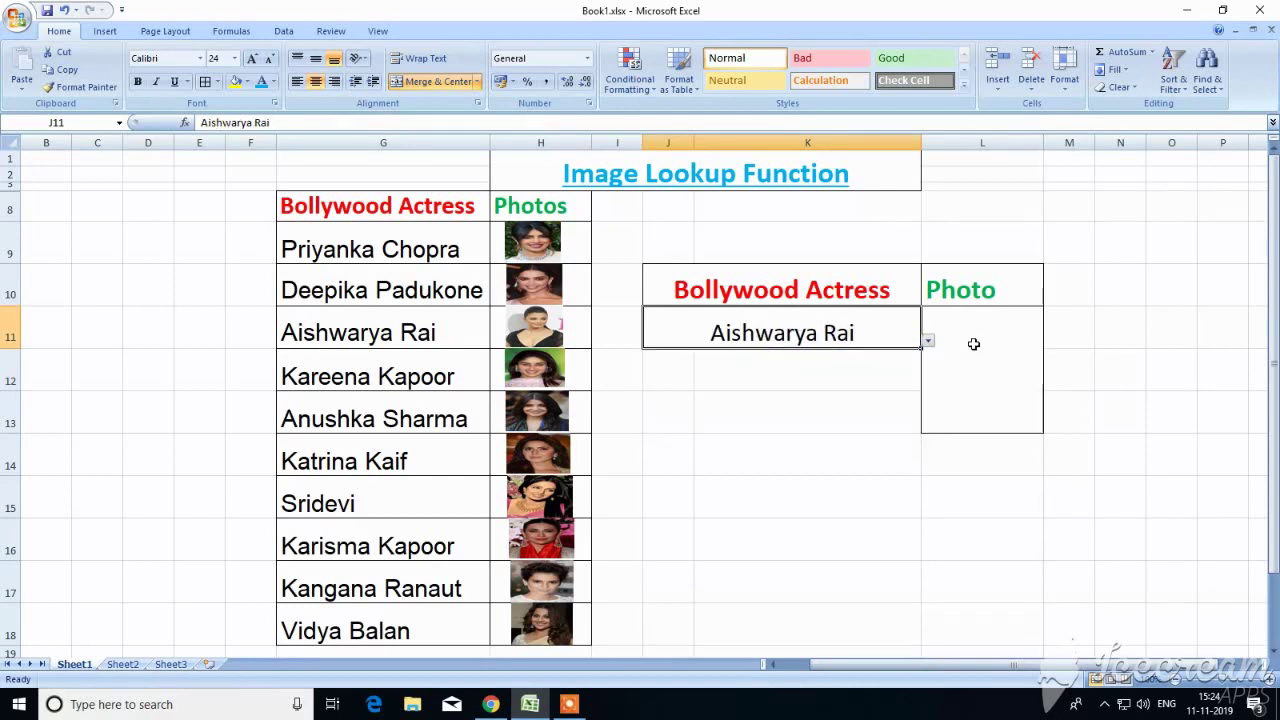
click(928, 341)
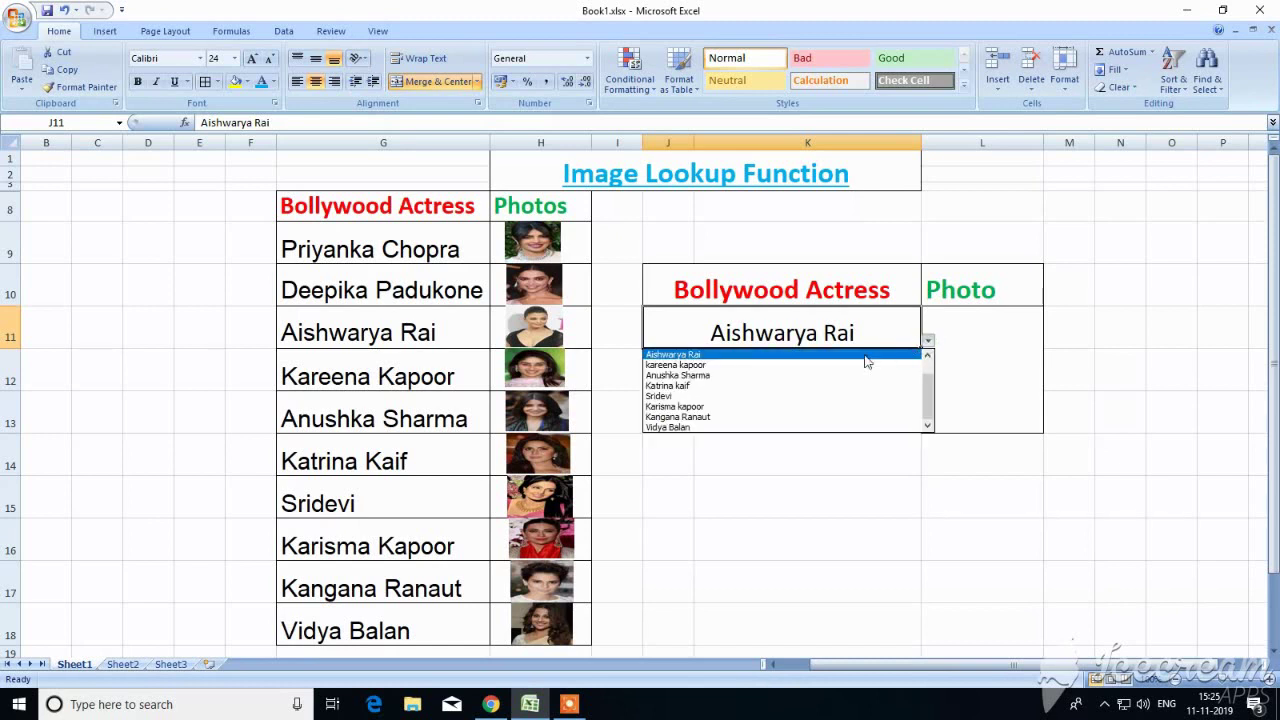
scroll(930, 390, up, 1)
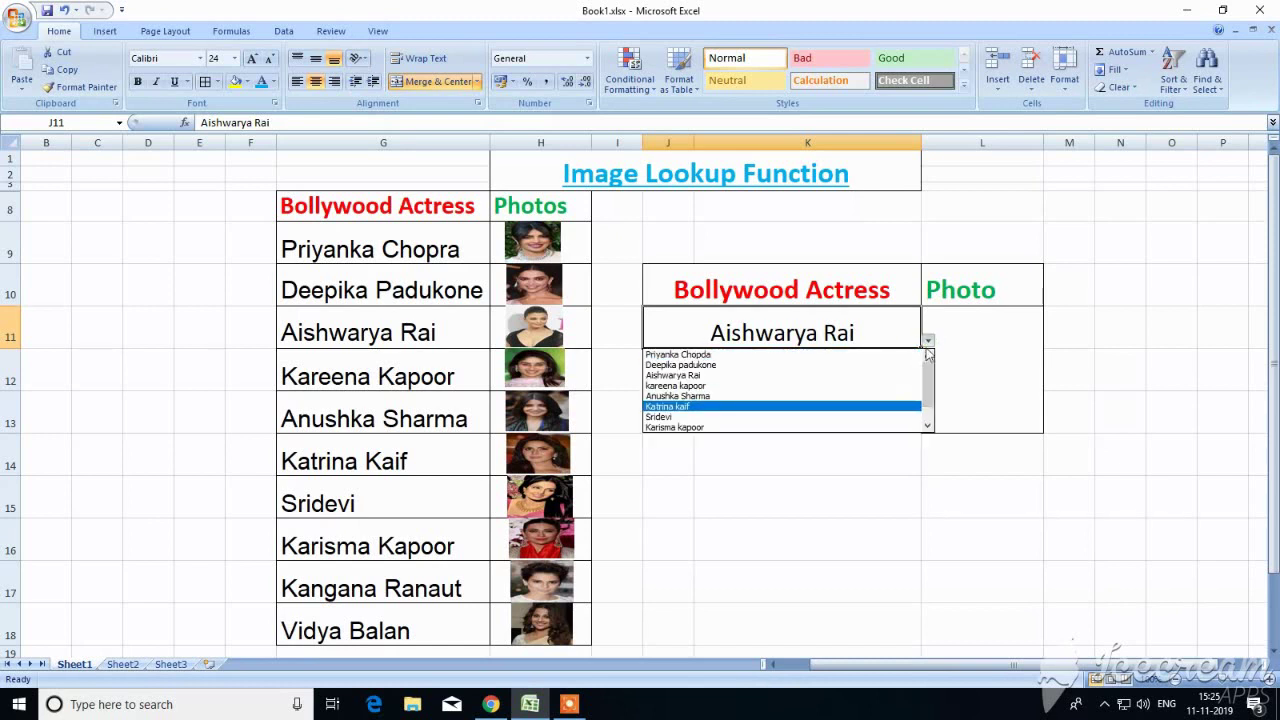
click(810, 354)
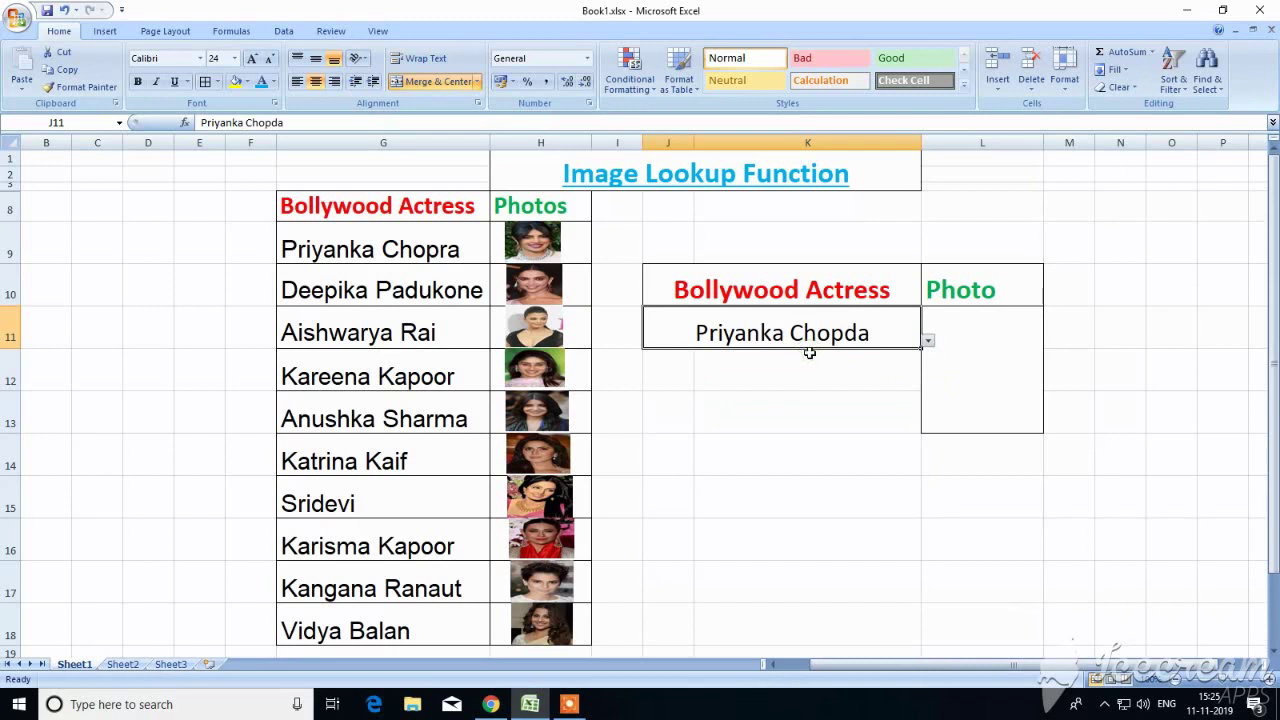
click(964, 362)
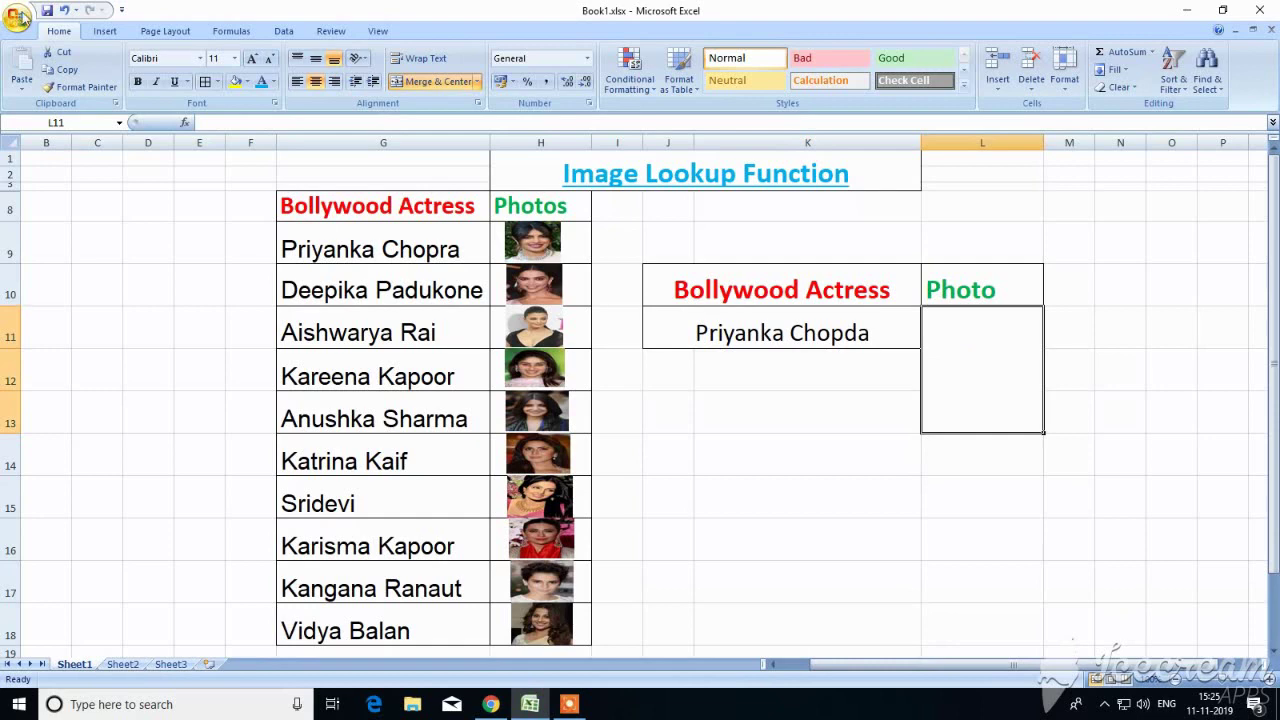
In Name Manager, start a new name Photo and clear its default L11 reference
click(219, 35)
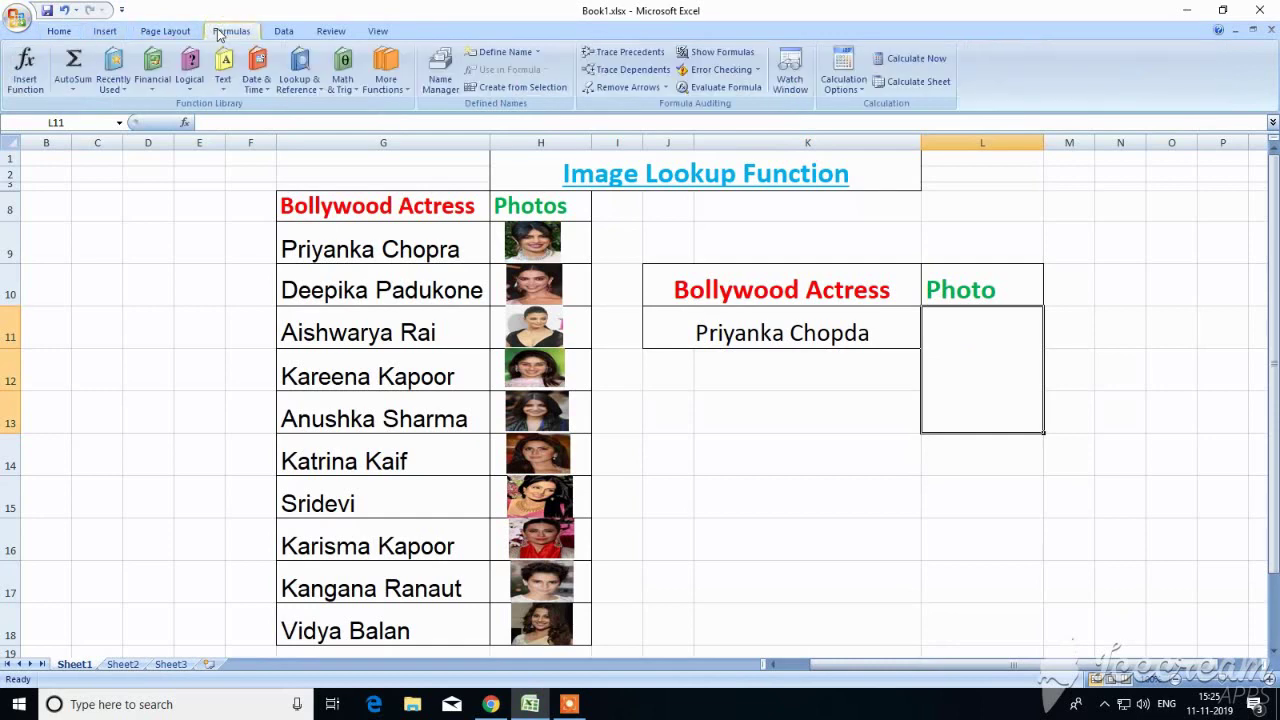
click(441, 78)
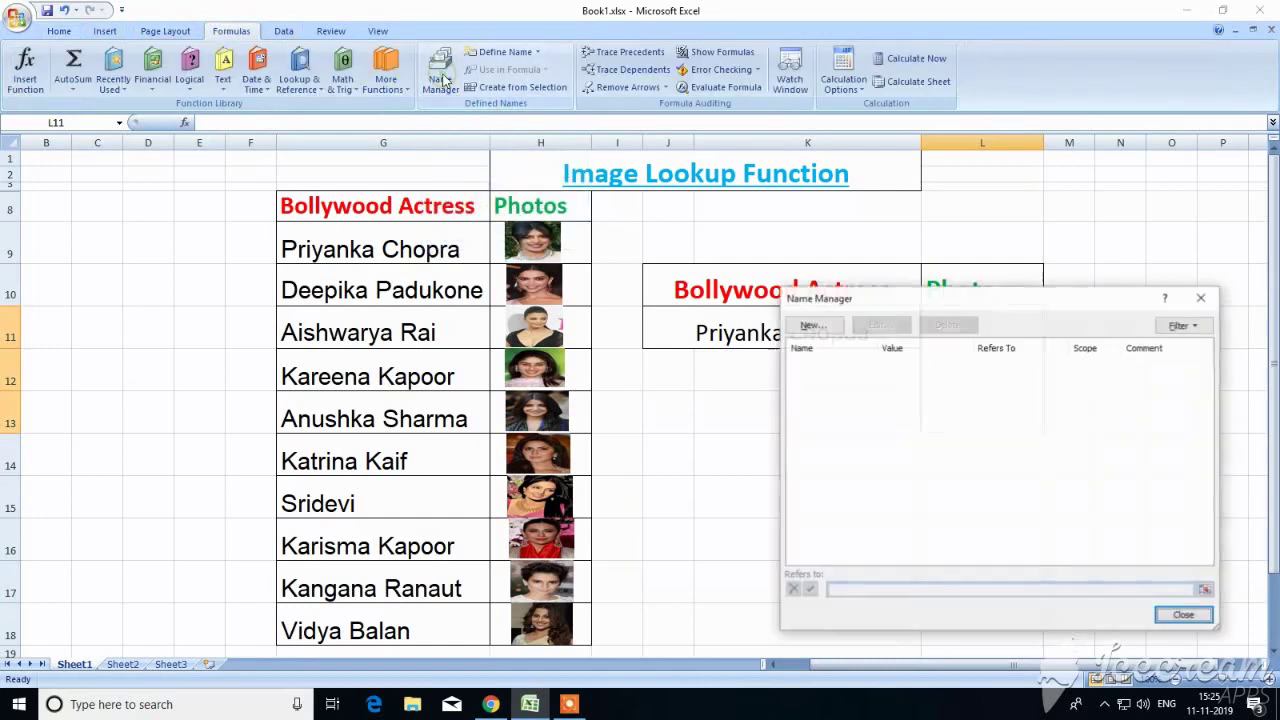
click(812, 325)
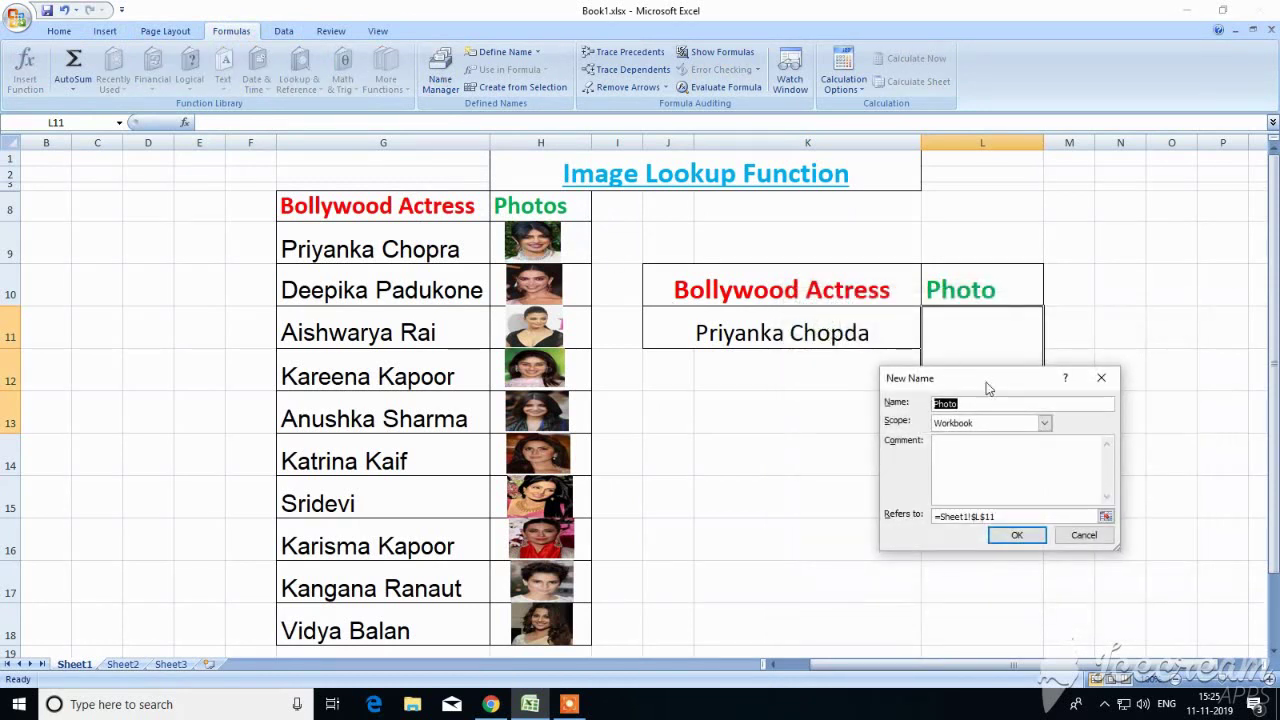
click(989, 403)
click(1019, 516)
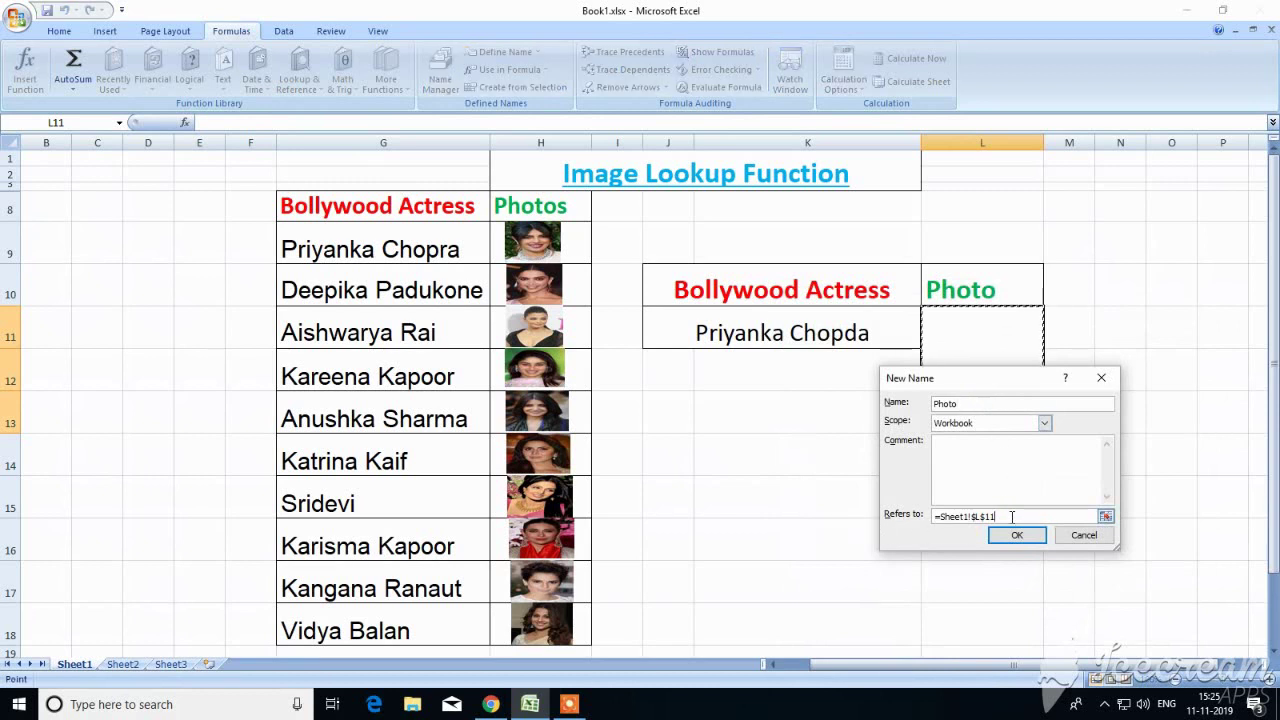
key(BackSpace)
key(BackSpace)
key(BackSpace)
key(BackSpace)
text(=index()
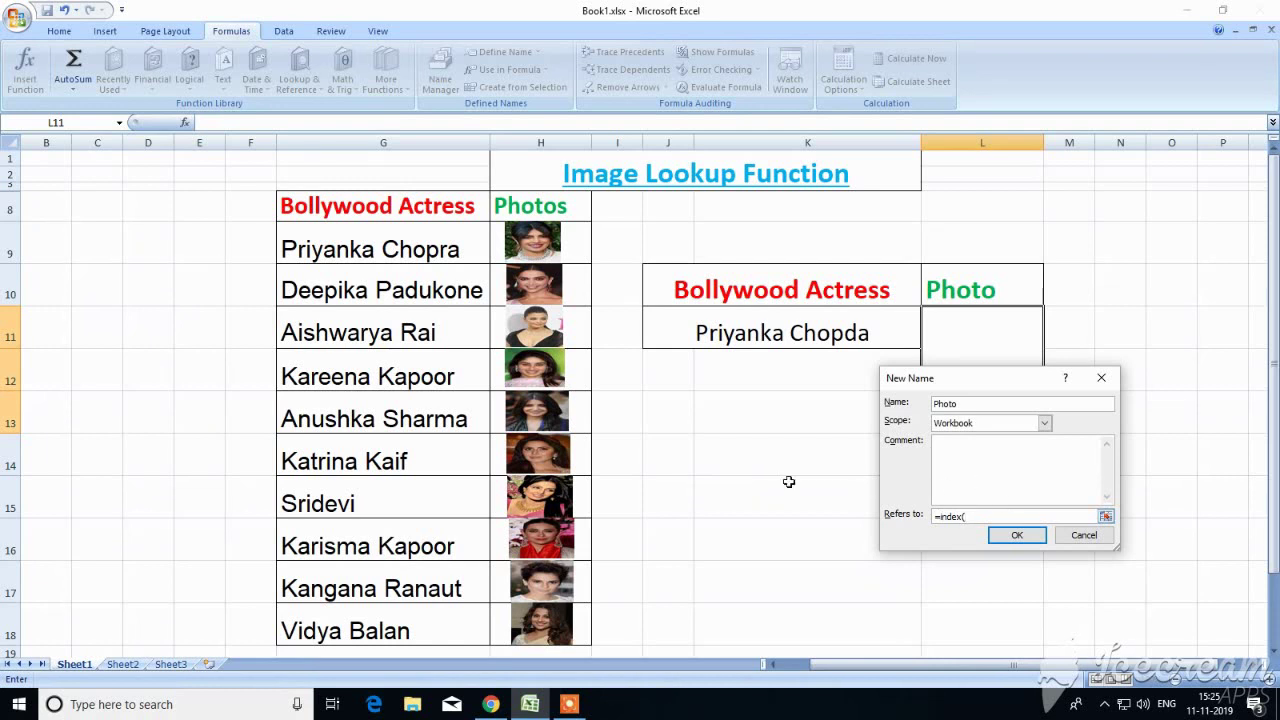
Define Photo as =INDEX(Sheet1!$H$9:$H$18,MATCH(Sheet1!$J$11,Sheet1!$G$9:$G$18,0)) and save it
drag(575, 236, 590, 623)
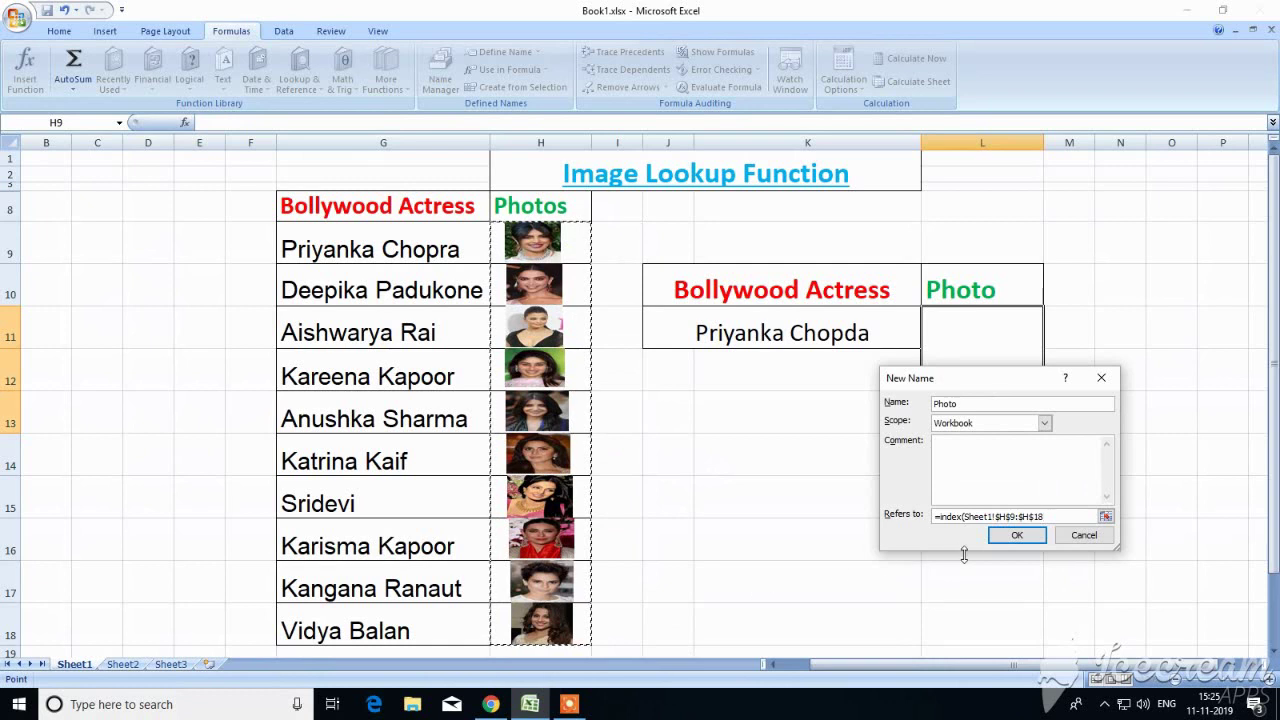
text(,match()
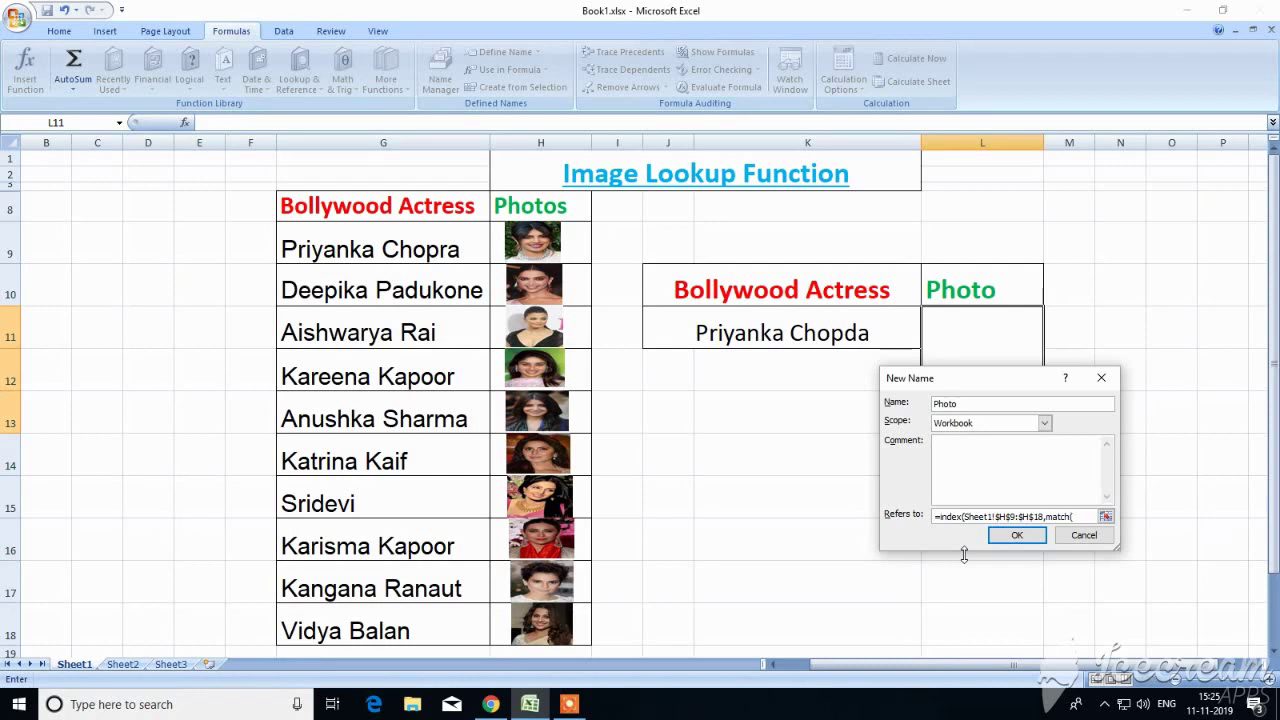
click(824, 327)
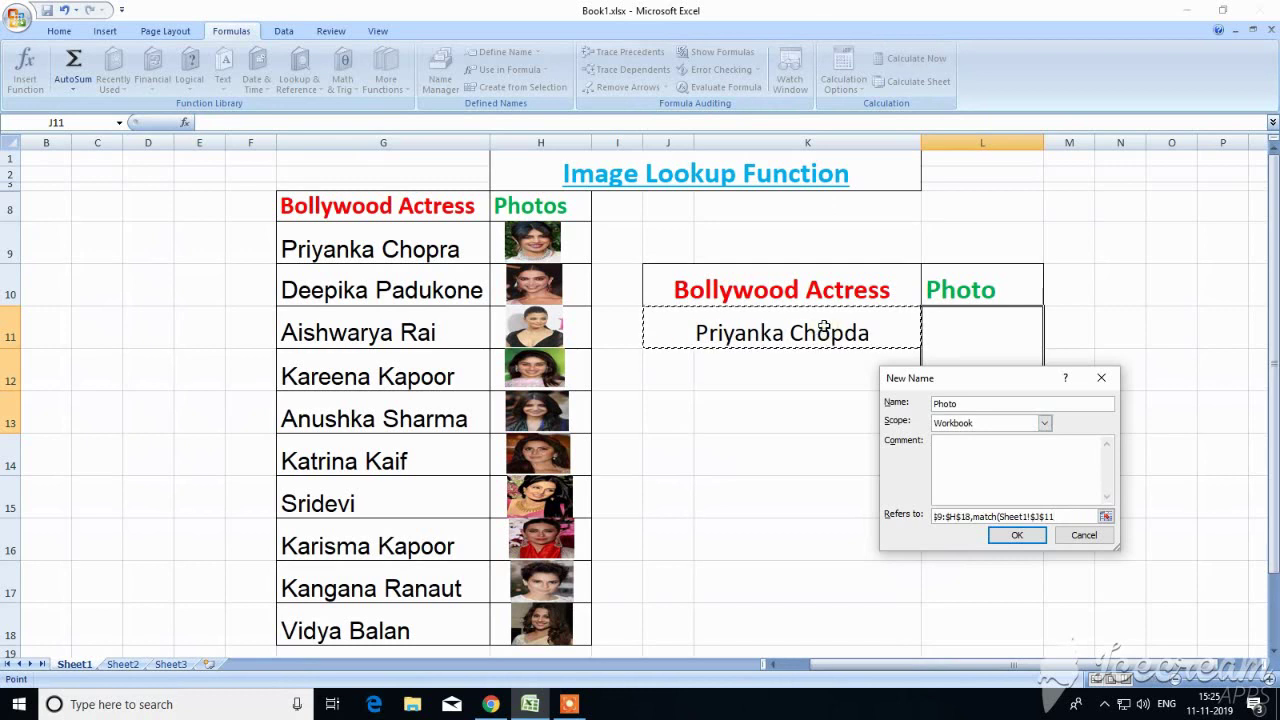
text(,)
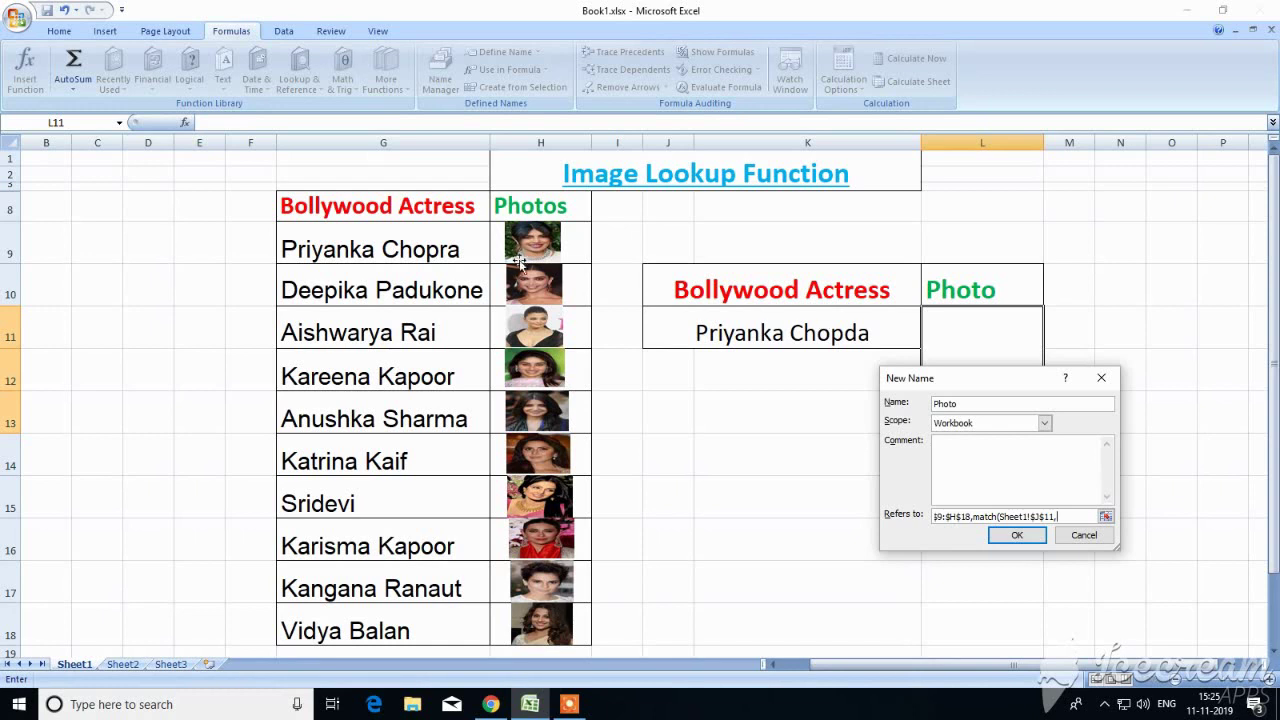
drag(454, 255, 451, 638)
text(,0)
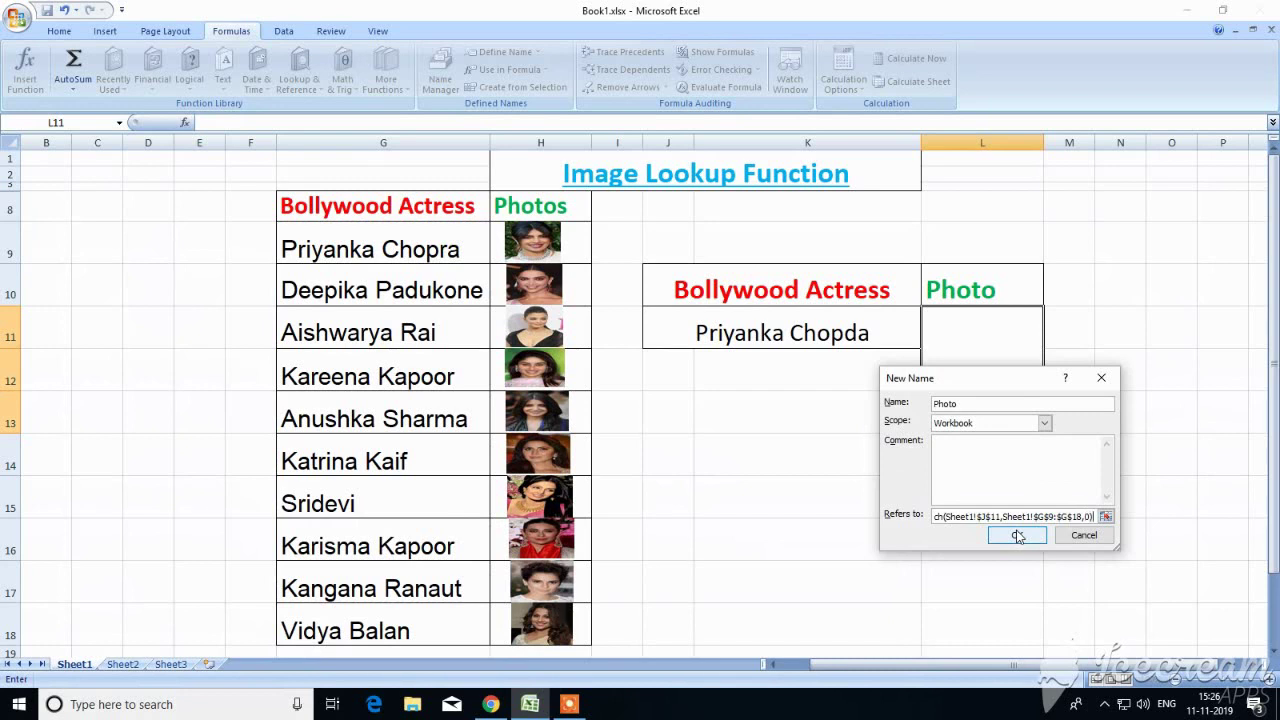
text())
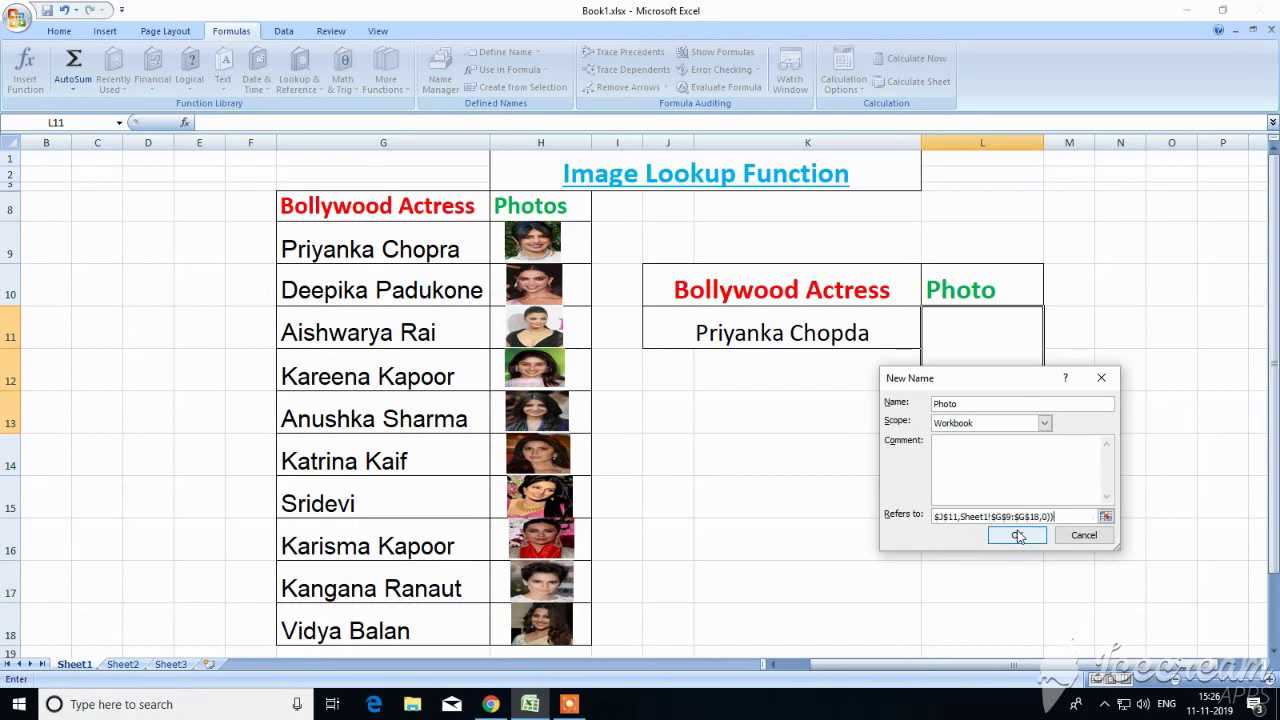
click(1017, 535)
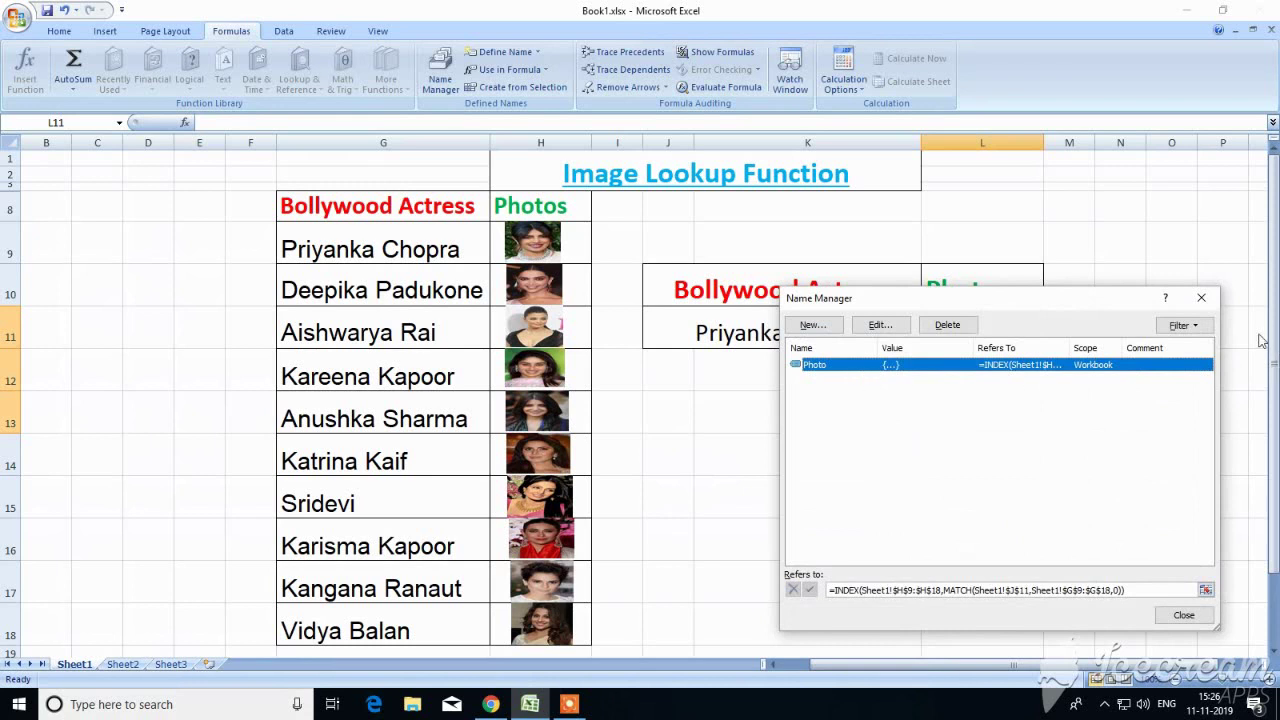
Close Name Manager and copy photo cell H9
click(1195, 298)
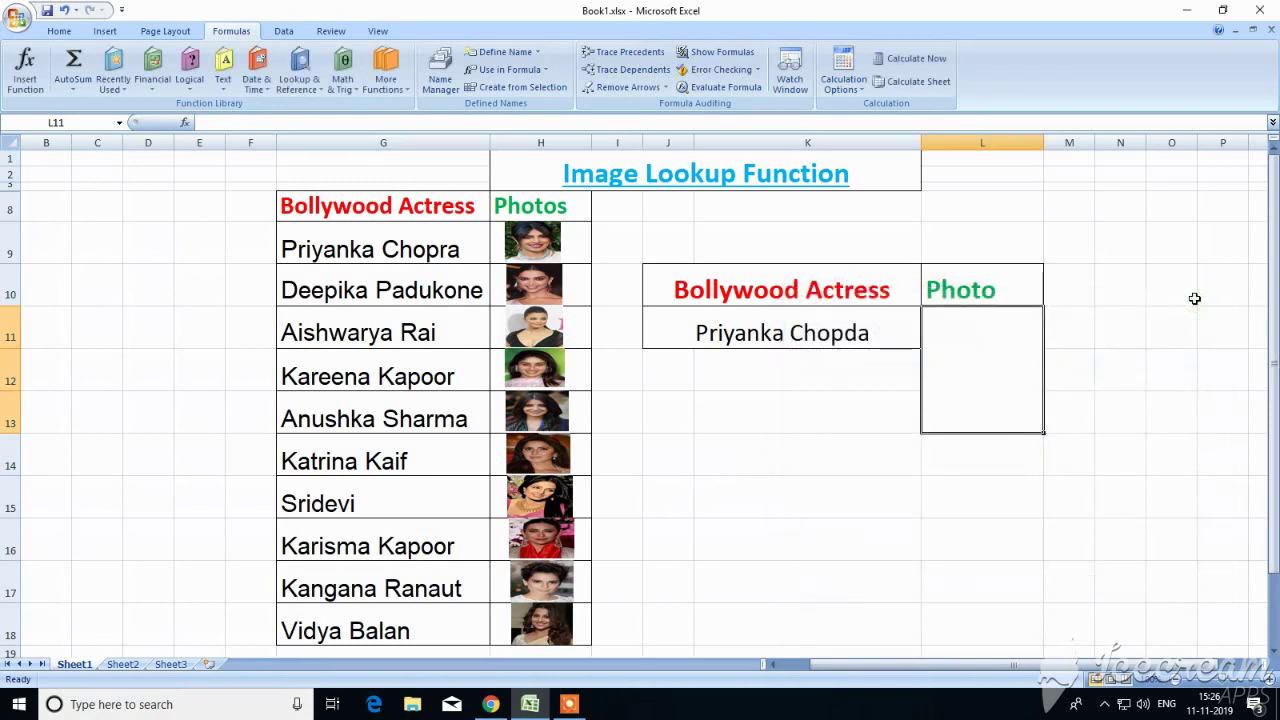
click(578, 248)
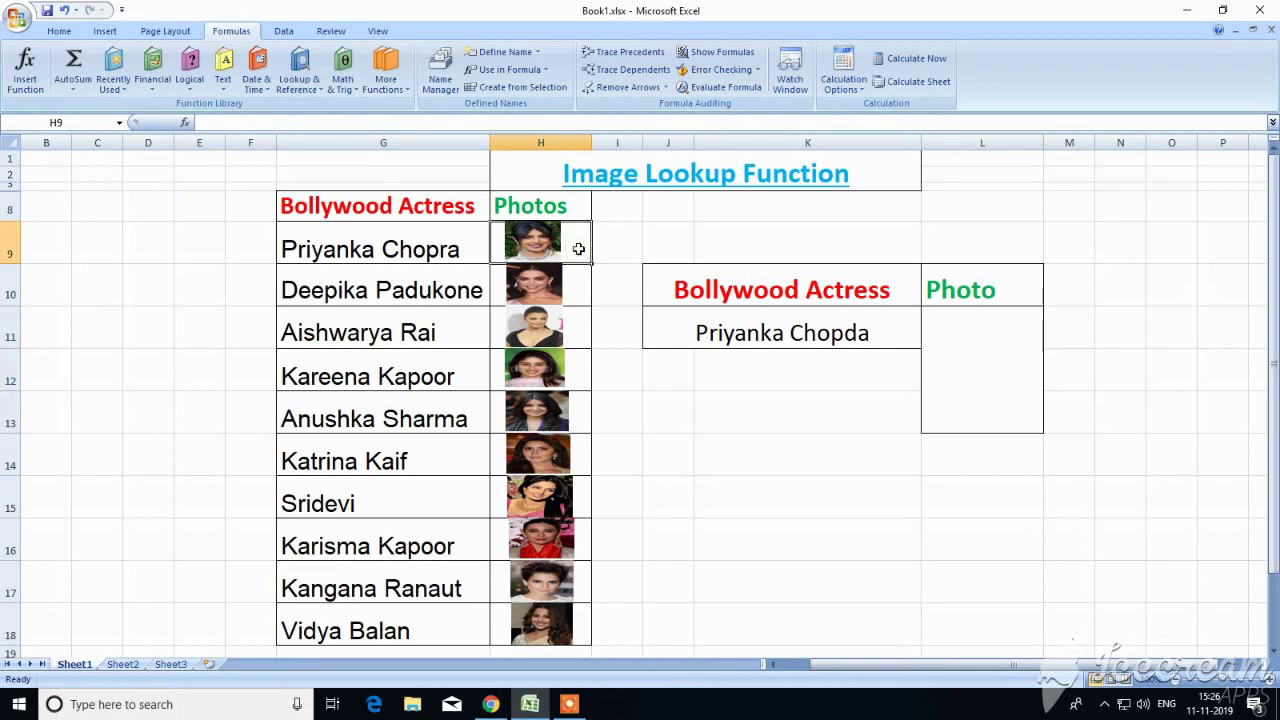
right_click(578, 248)
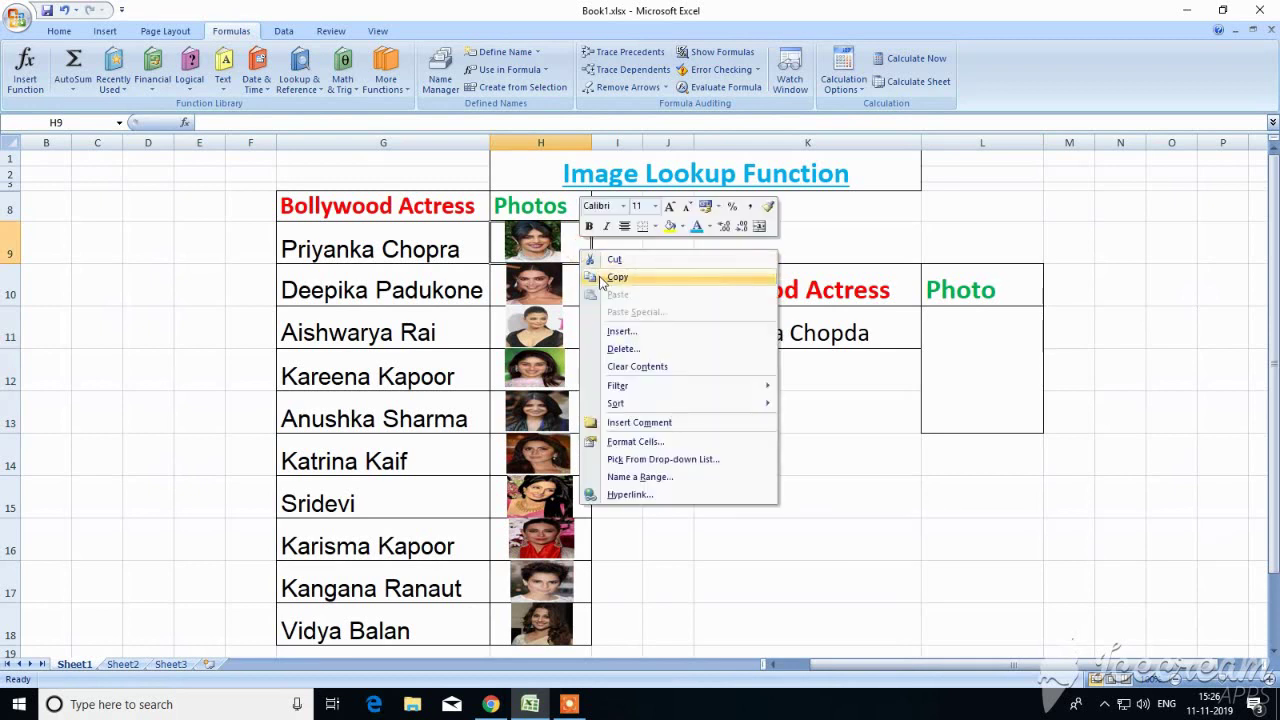
click(616, 277)
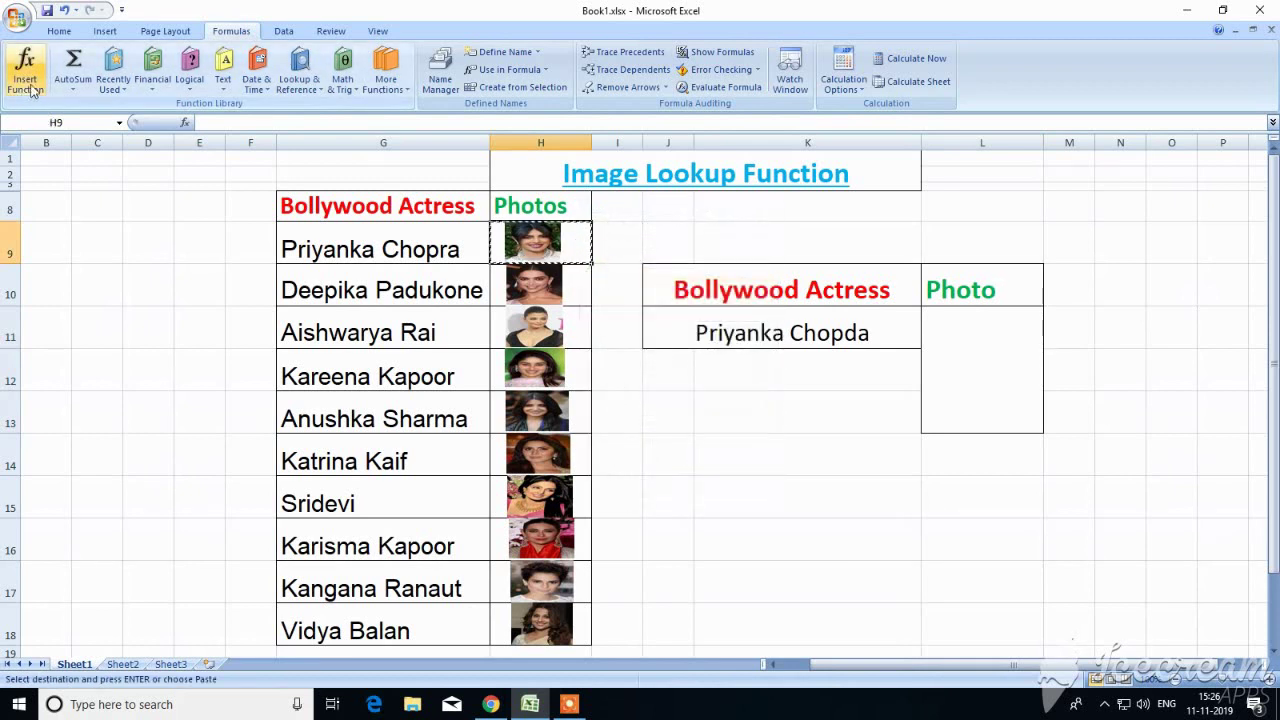
Paste the copied H9 as a linked picture into the Photo box at L11
click(59, 31)
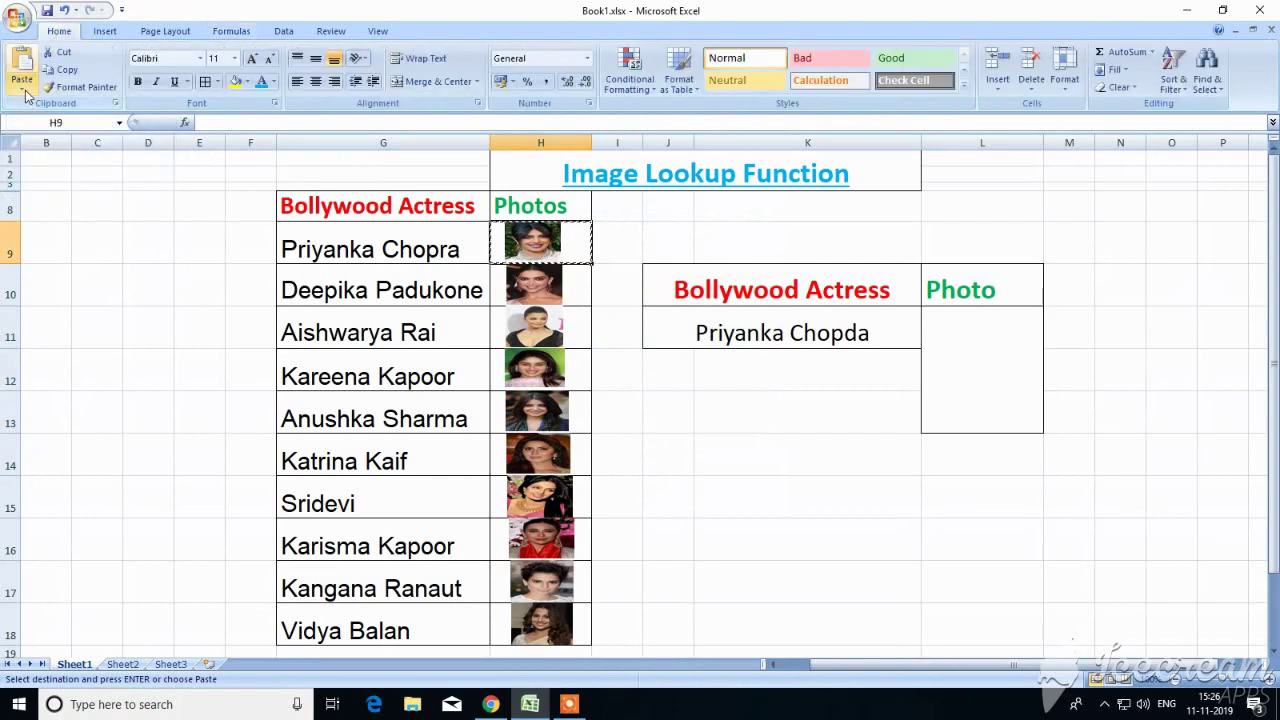
click(26, 93)
mouse_move(80, 256)
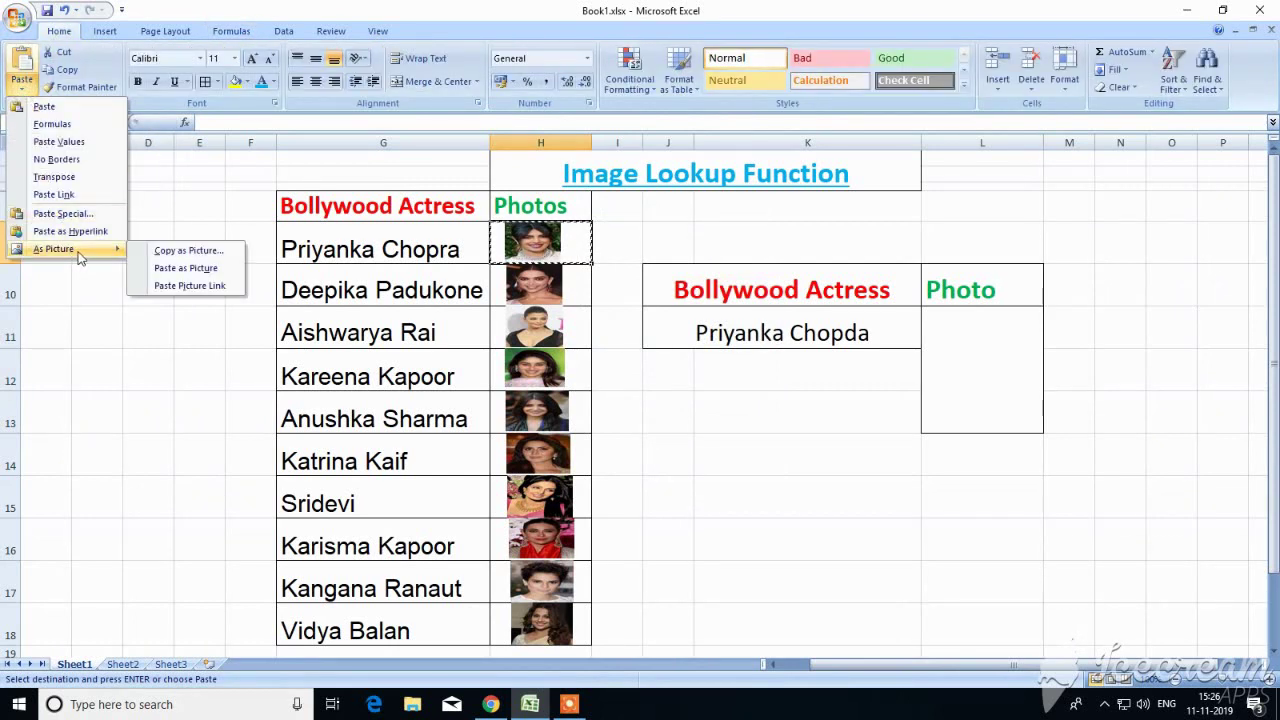
click(996, 375)
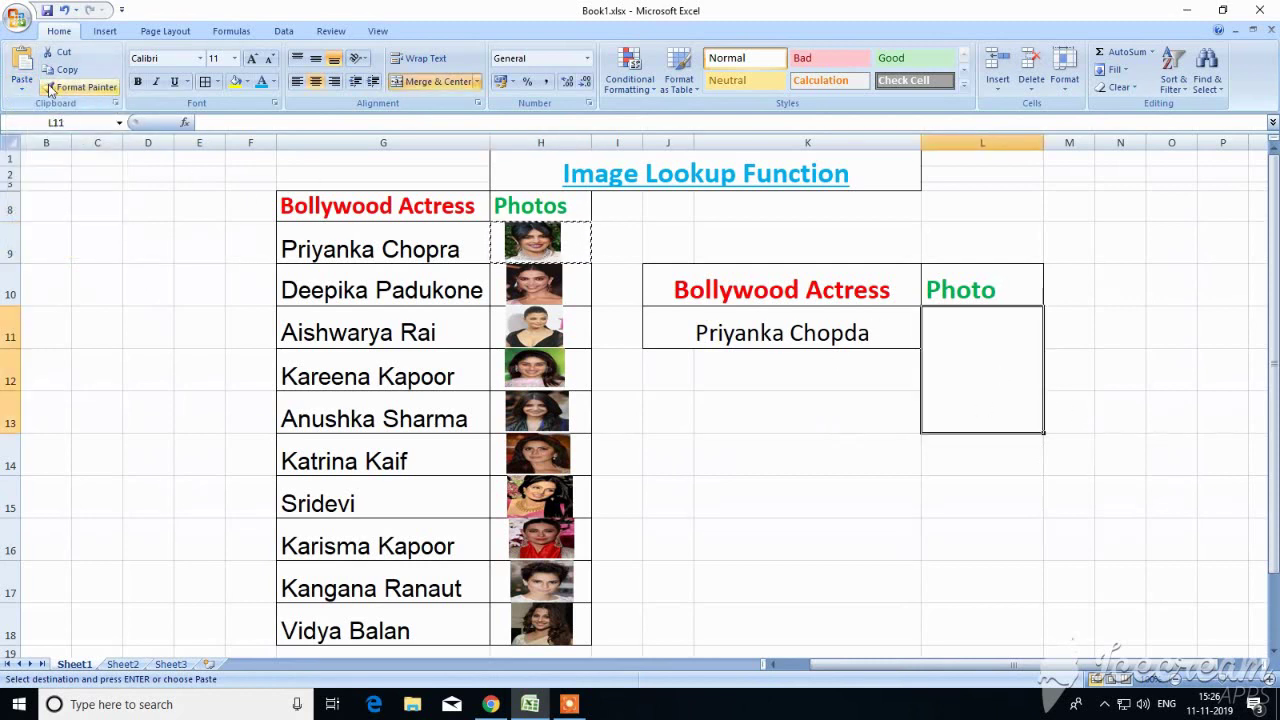
click(21, 87)
mouse_move(84, 252)
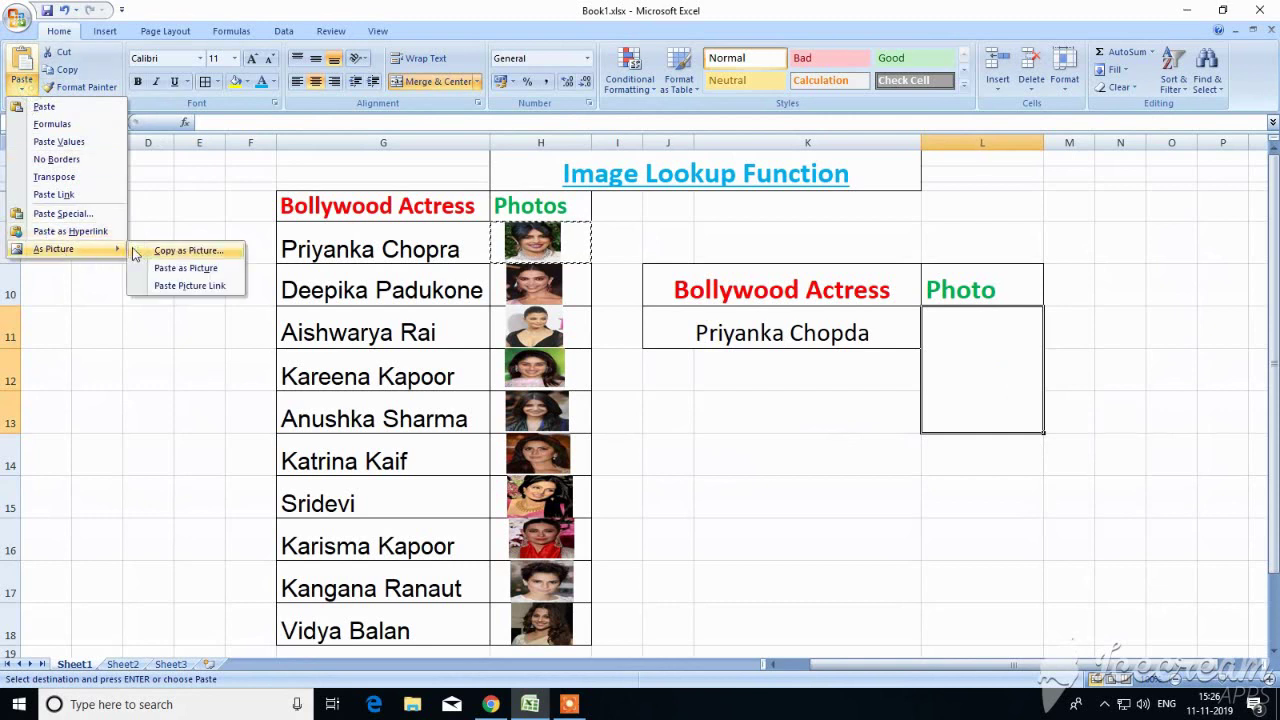
click(199, 285)
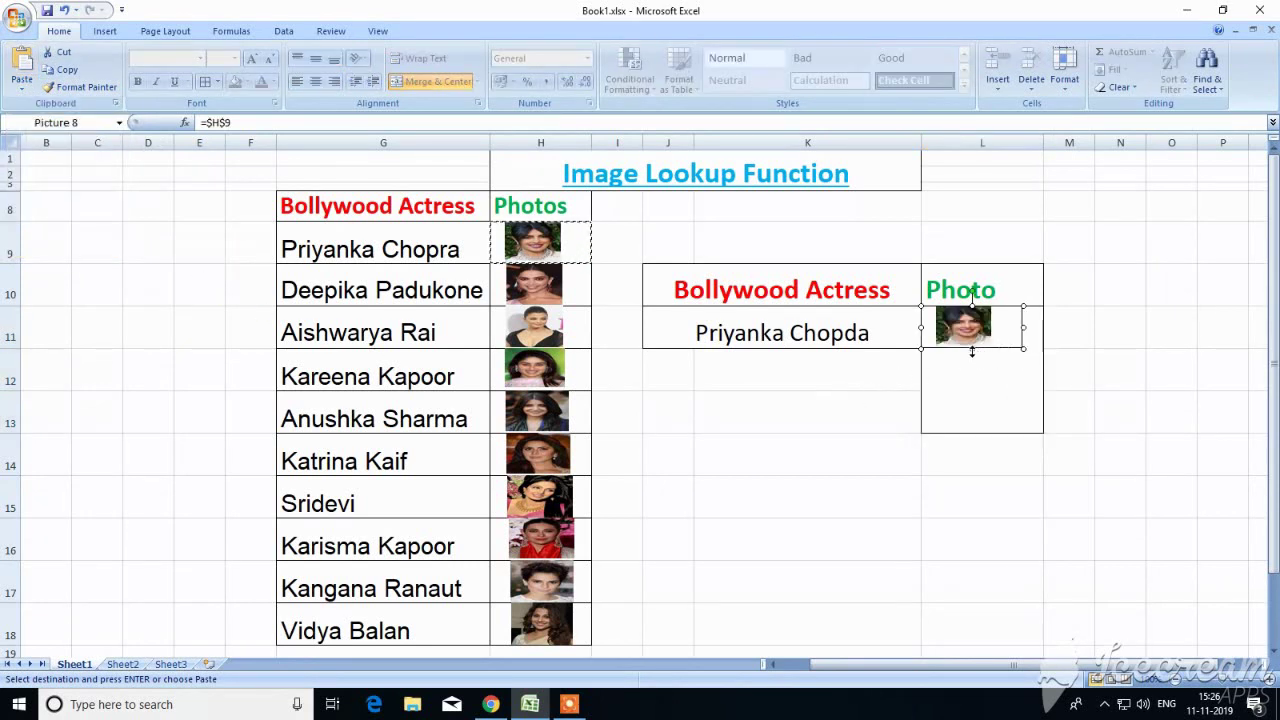
Resize and reposition the linked picture to fill the Photo box
drag(972, 348, 986, 426)
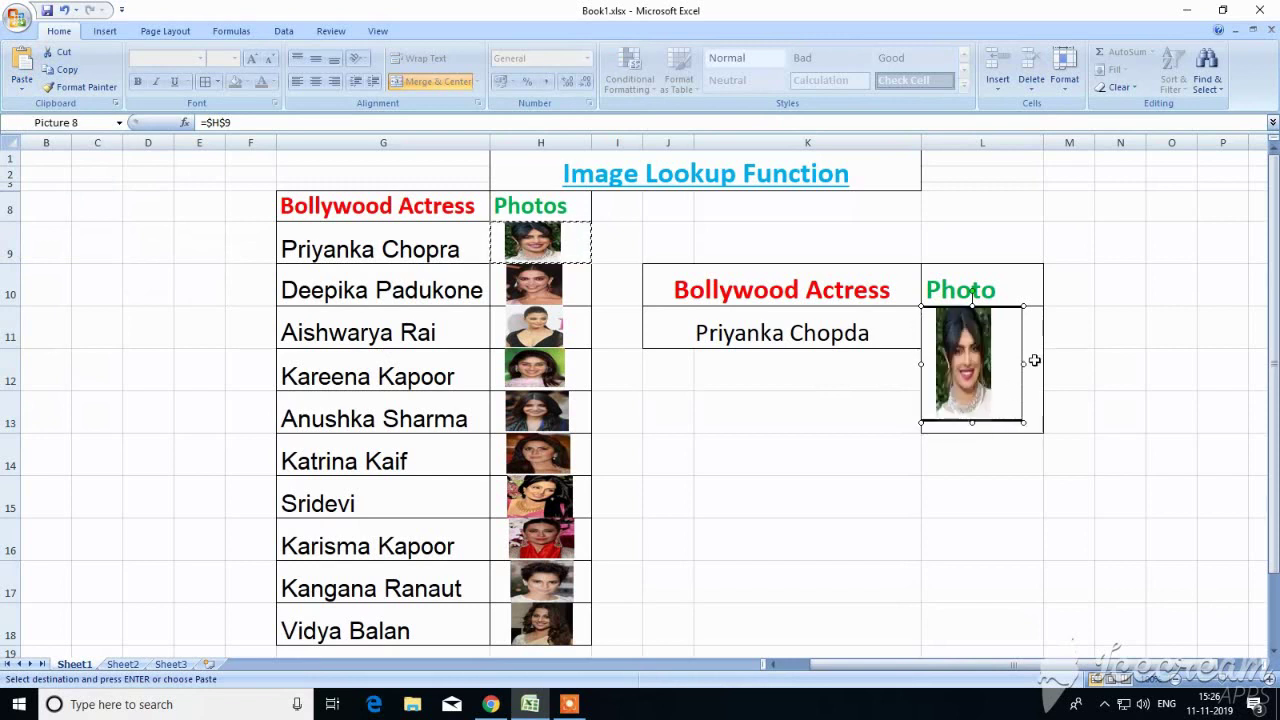
drag(1023, 364, 1052, 364)
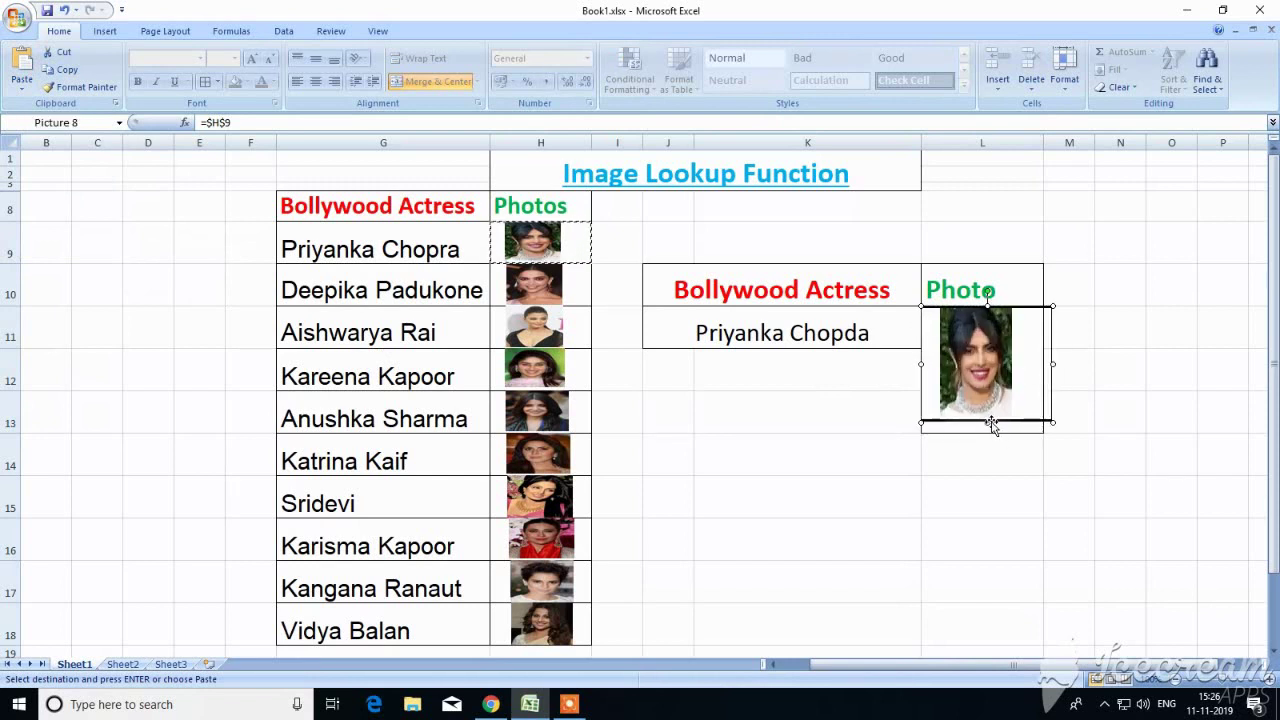
drag(987, 421, 987, 476)
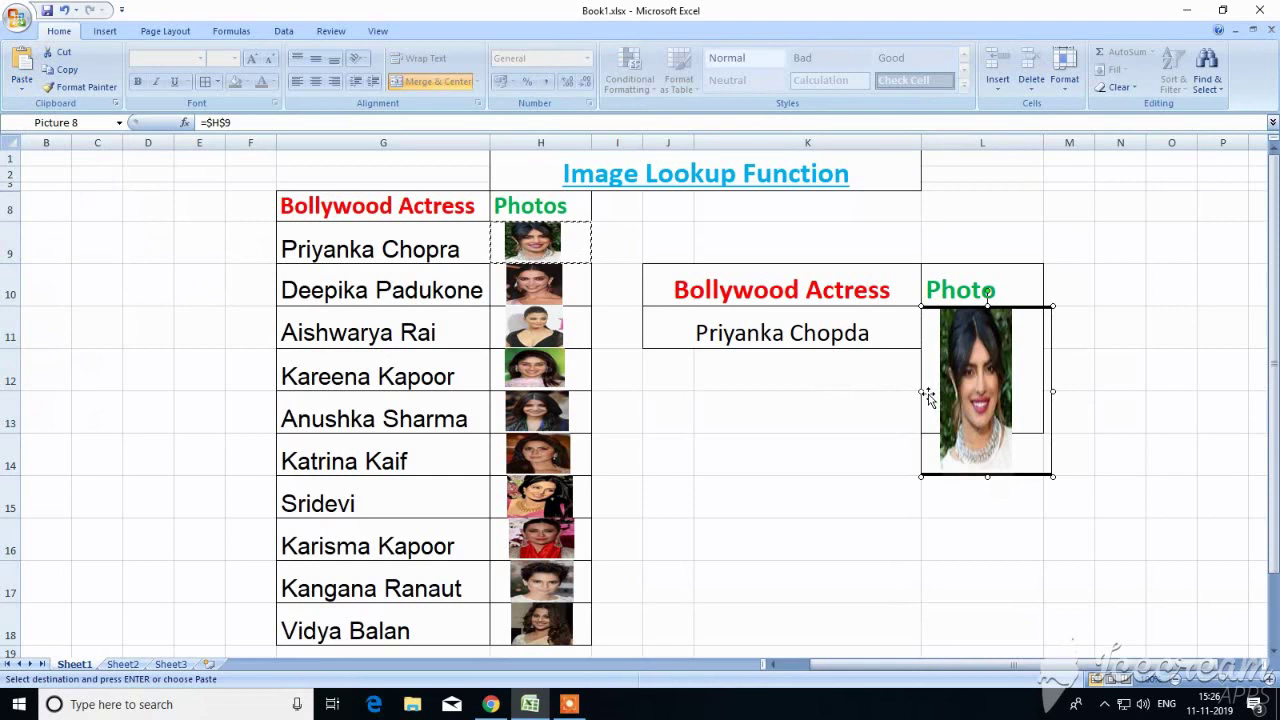
drag(924, 394, 942, 392)
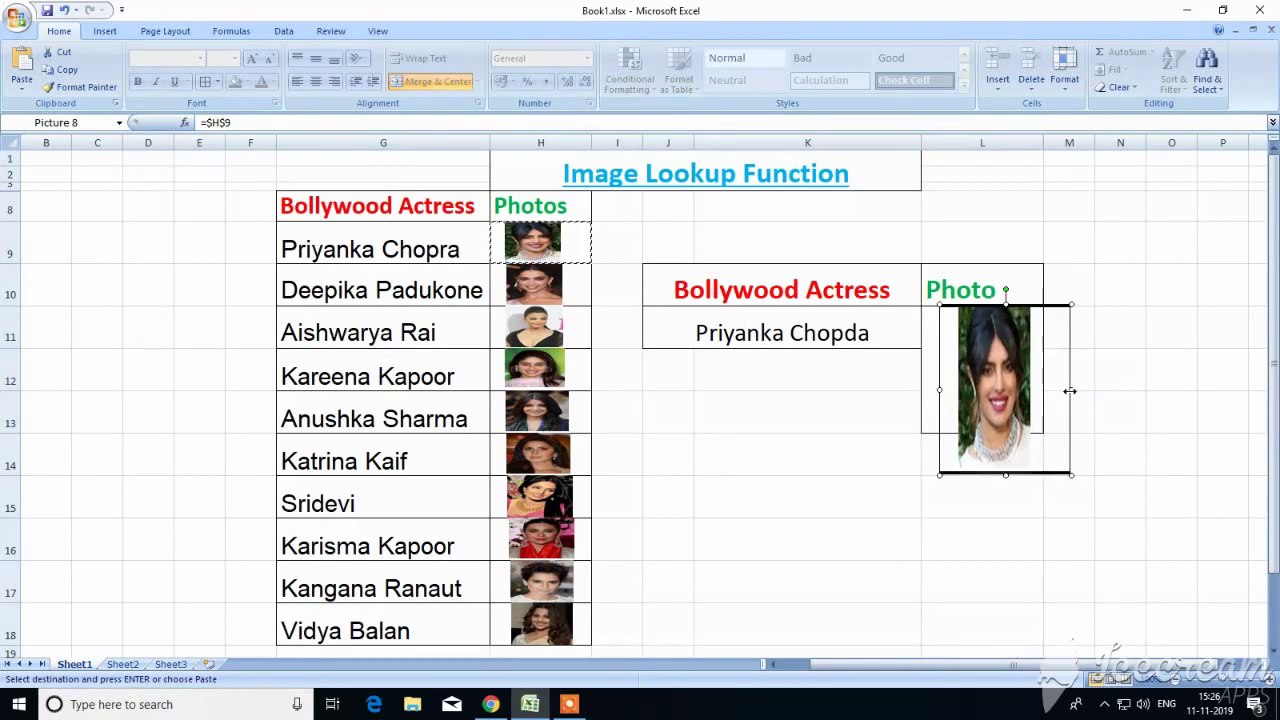
drag(1070, 390, 1118, 390)
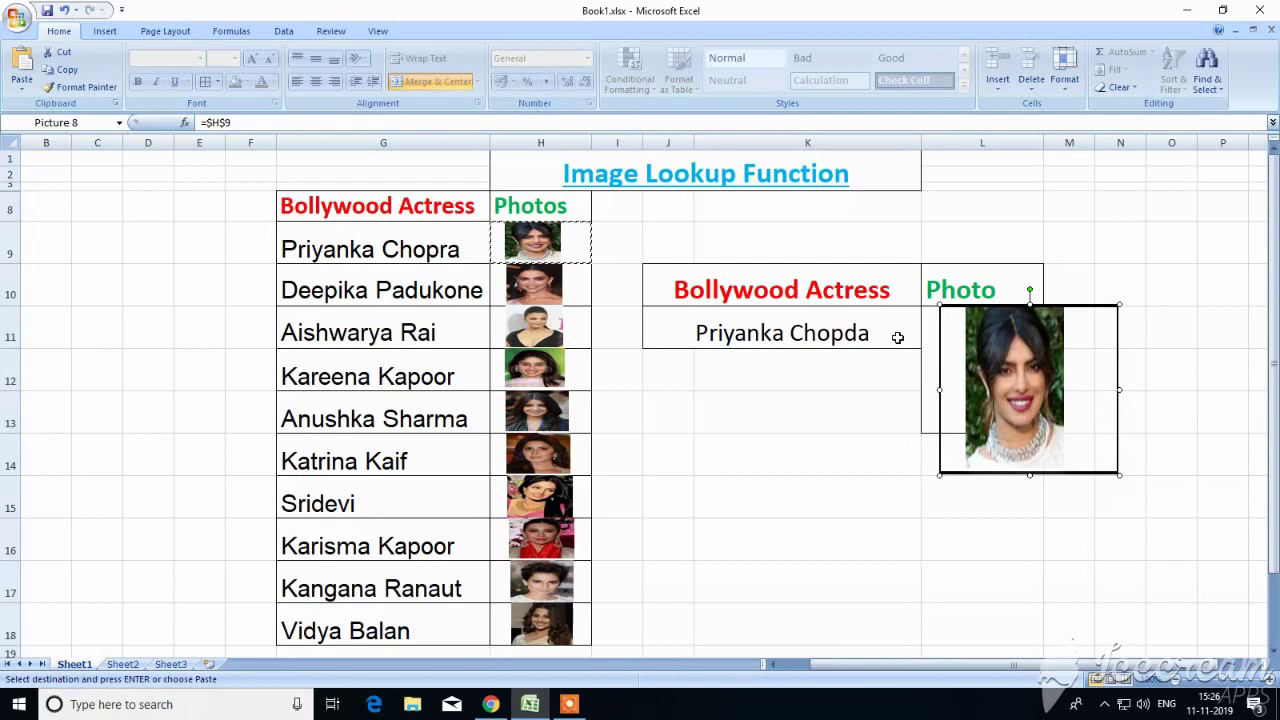
Change the picture's link formula from =$H$9 to =Photo
click(258, 121)
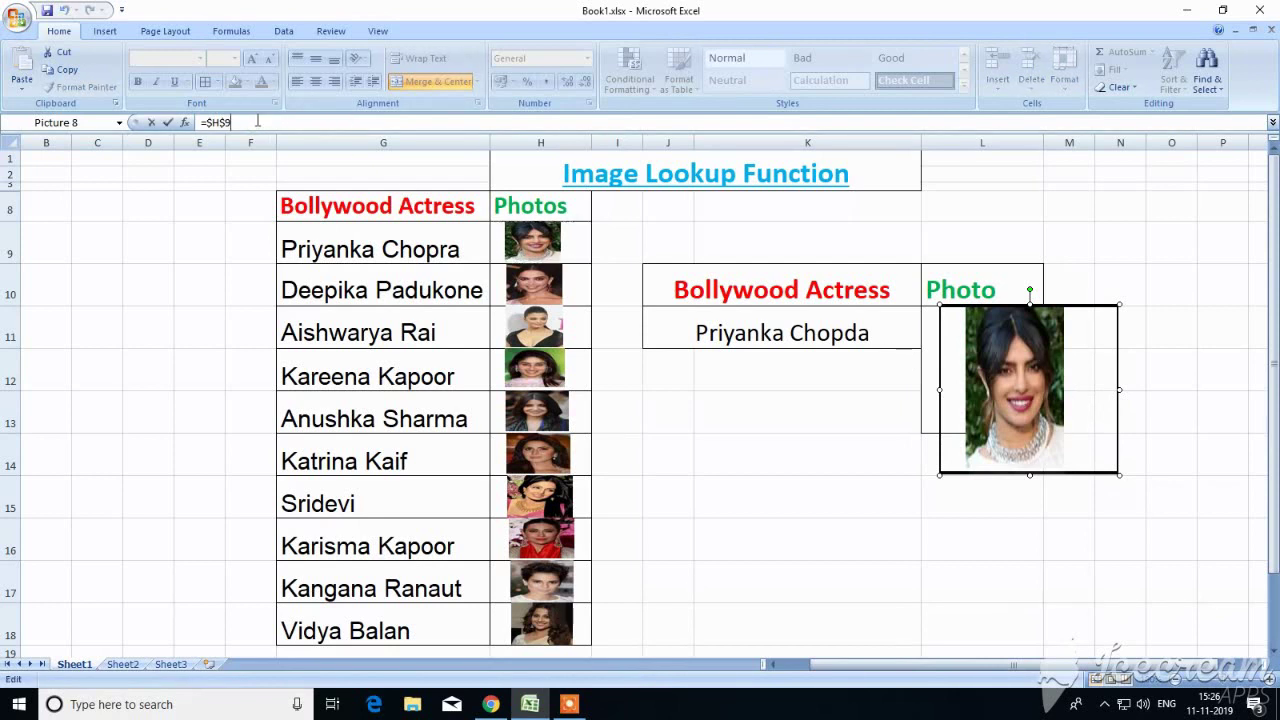
key(BackSpace)
key(BackSpace)
key(BackSpace)
text(phot)
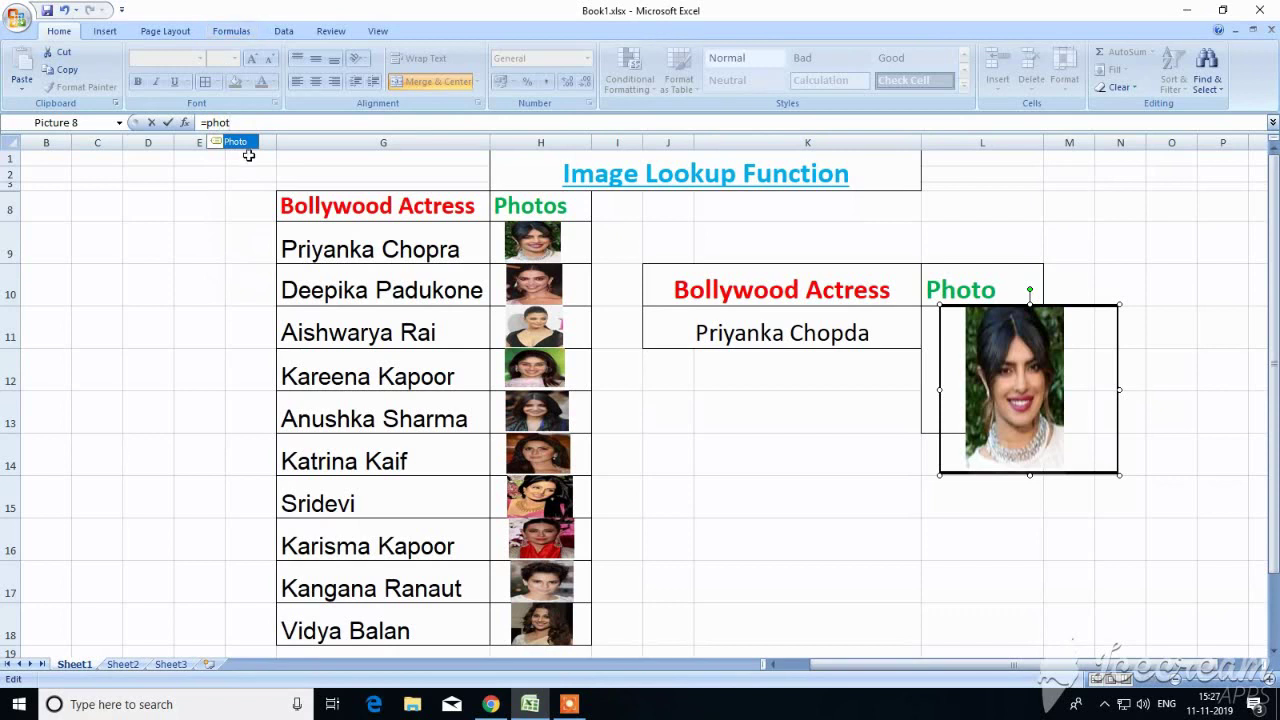
double_click(240, 146)
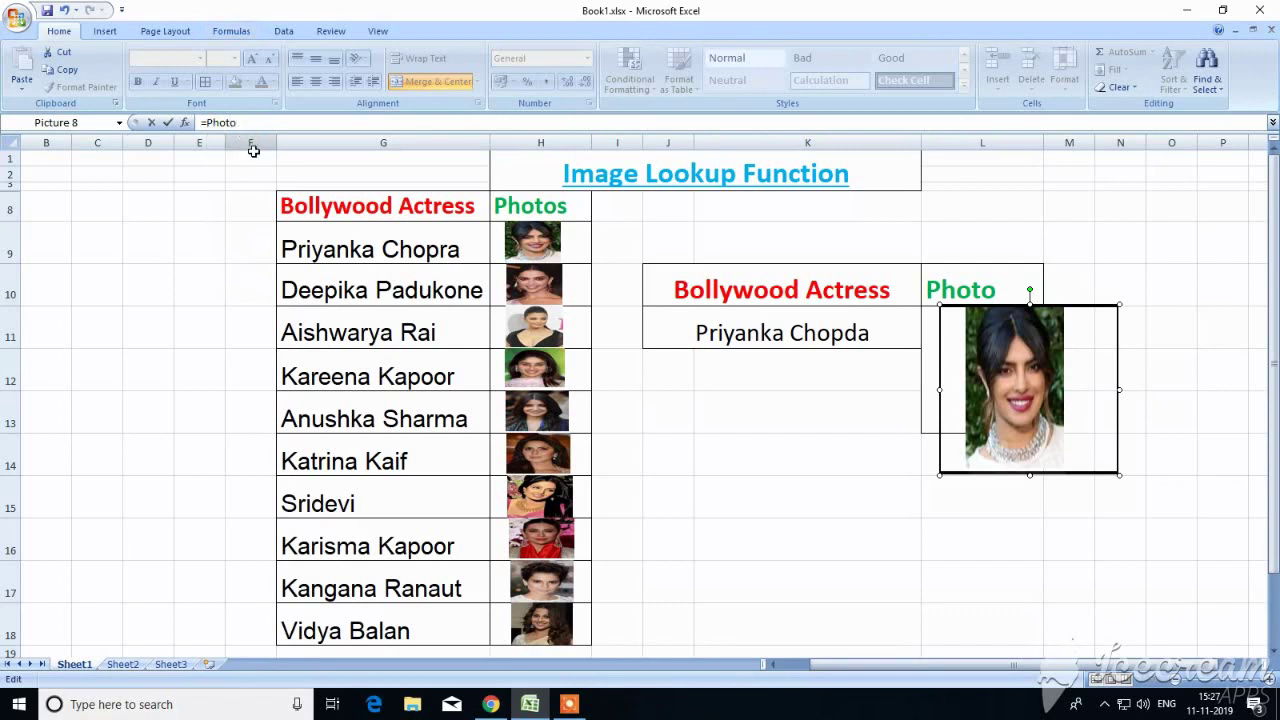
click(868, 333)
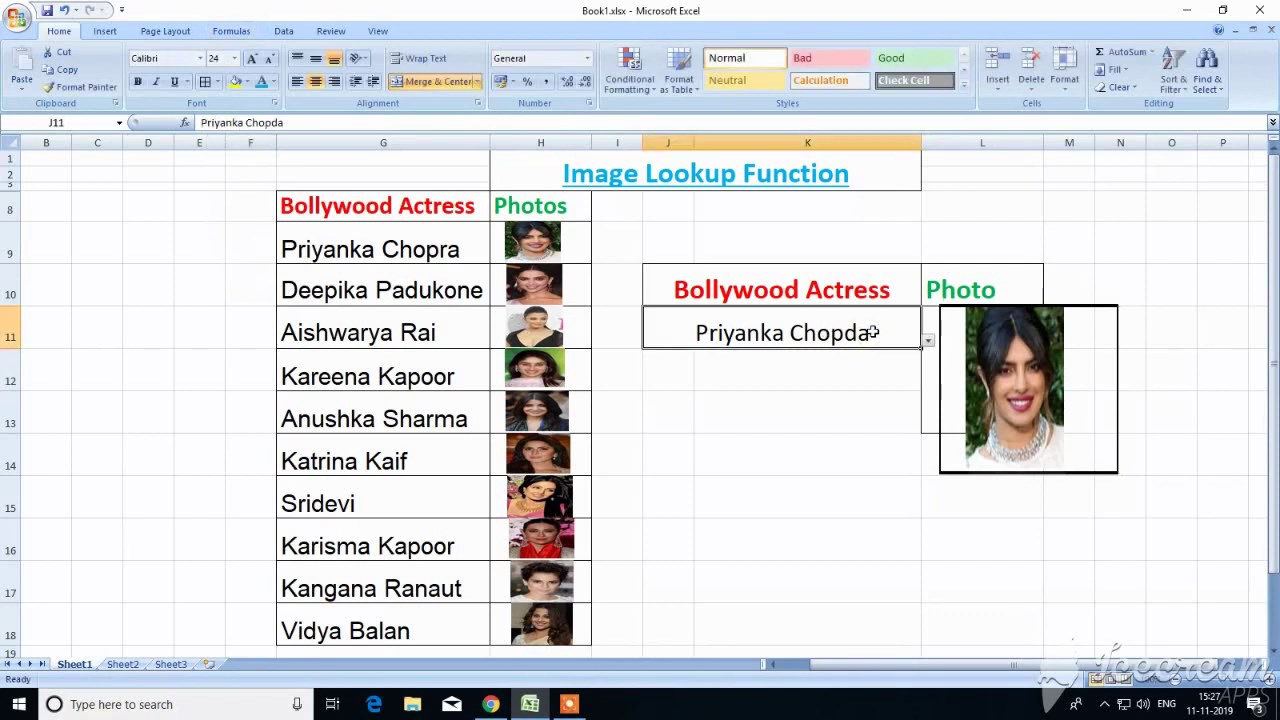
Pick Deepika padukone, Anushka Sharma, then Vidya Balan in J11, checking the photo updates
click(928, 343)
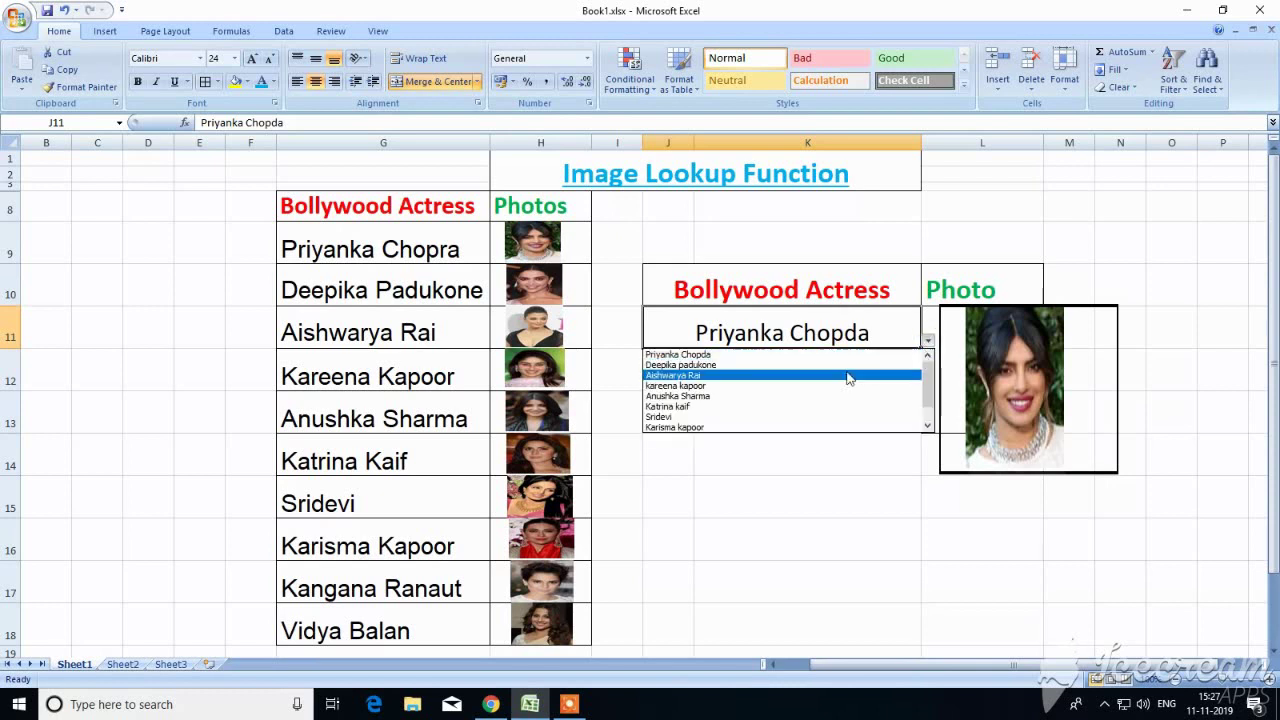
click(769, 366)
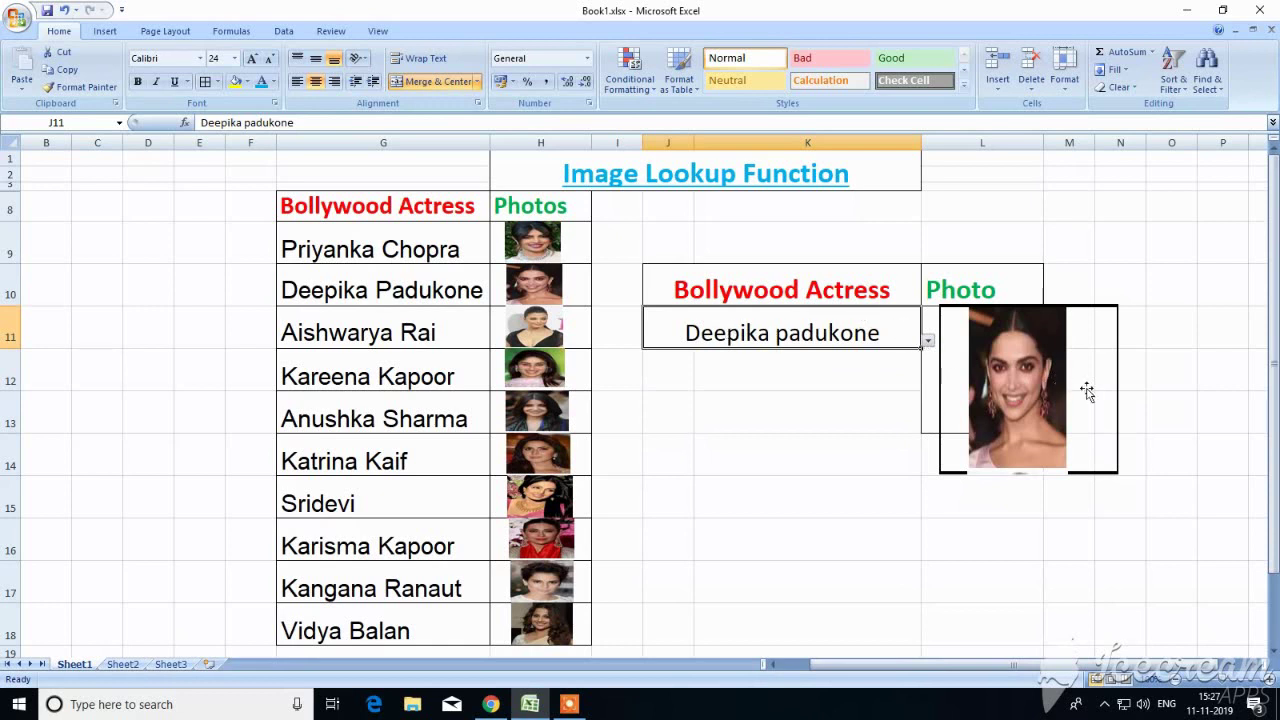
click(928, 341)
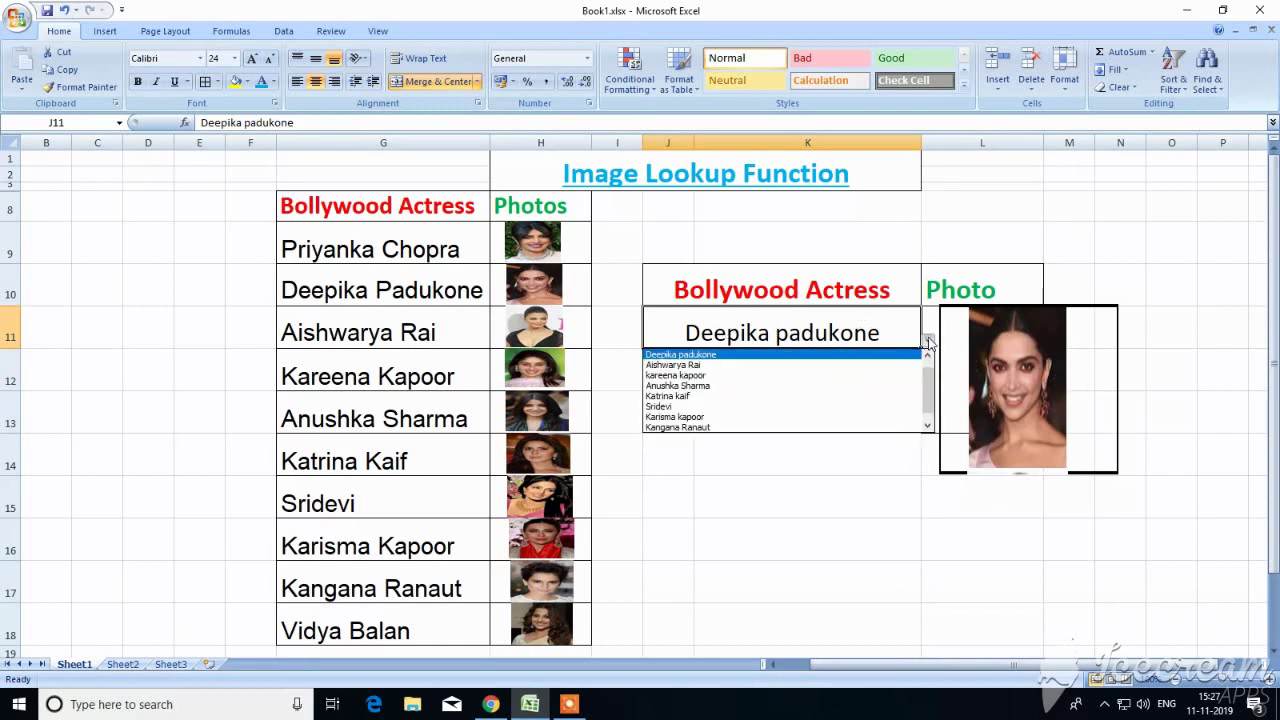
click(747, 386)
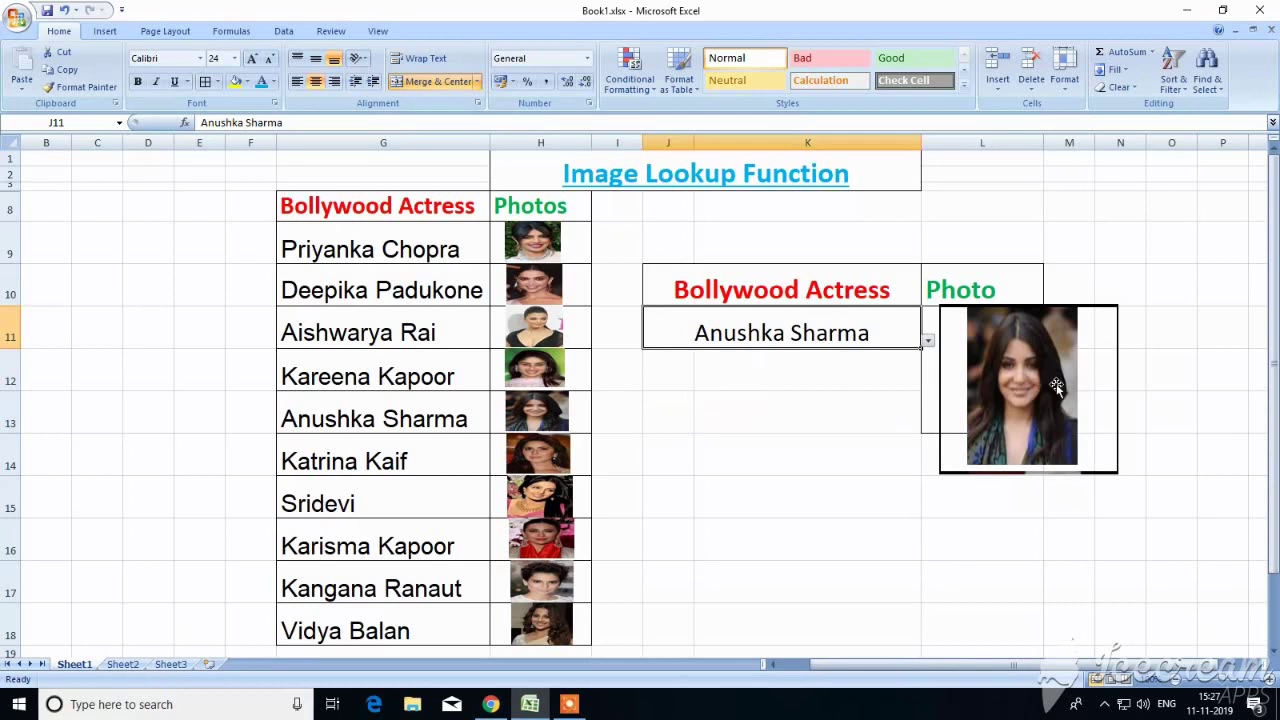
click(929, 342)
click(787, 427)
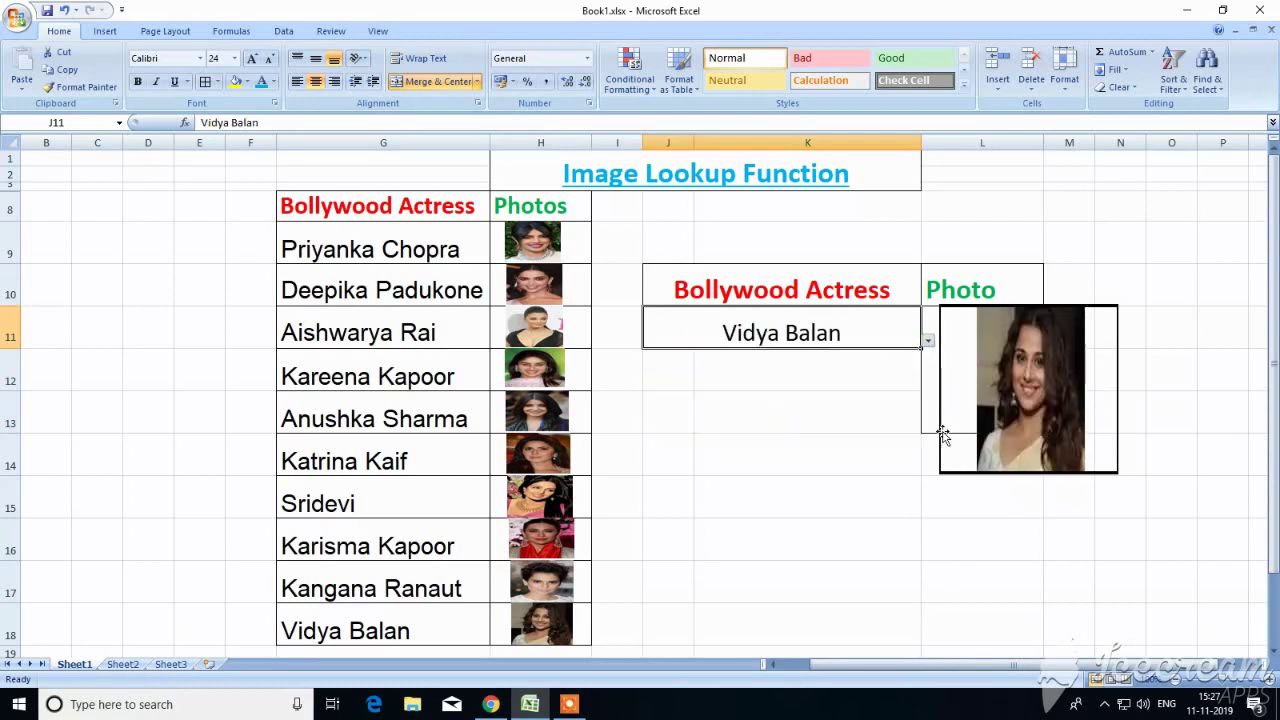
Pick Anushka Sharma, Sridevi, then Karisma kapoor in J11 to confirm the photo swaps
click(929, 341)
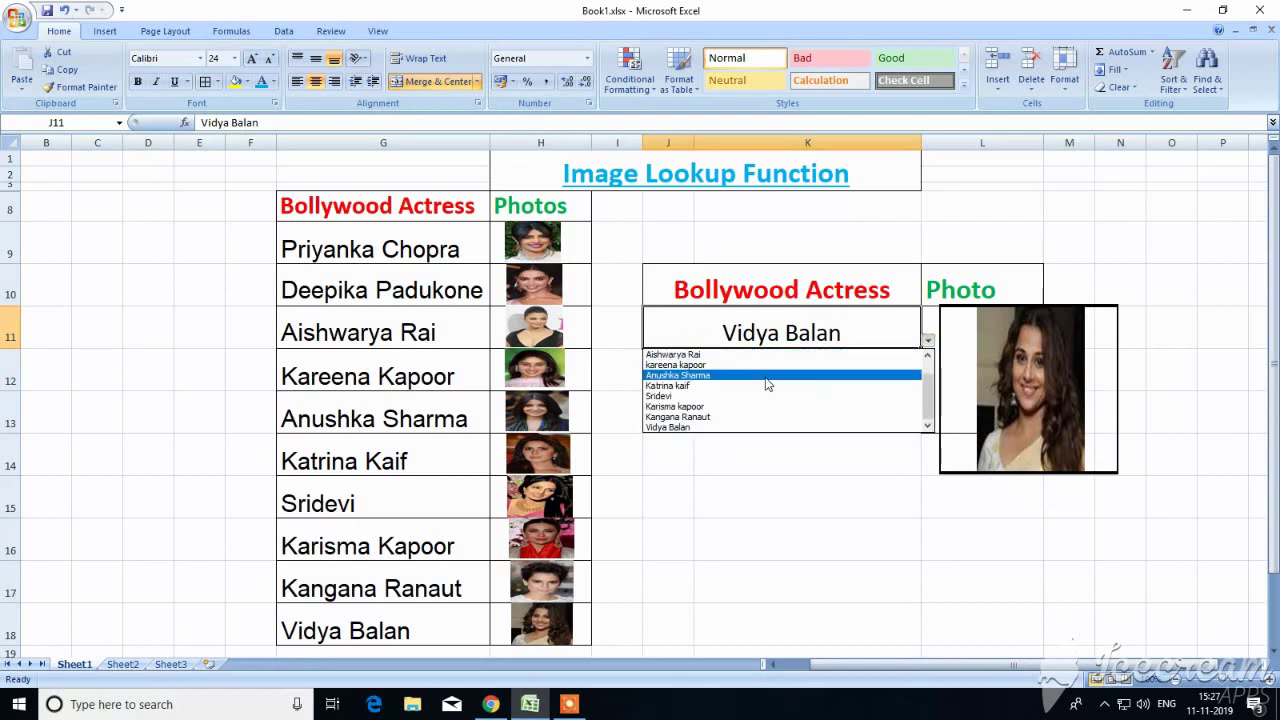
click(785, 378)
click(928, 341)
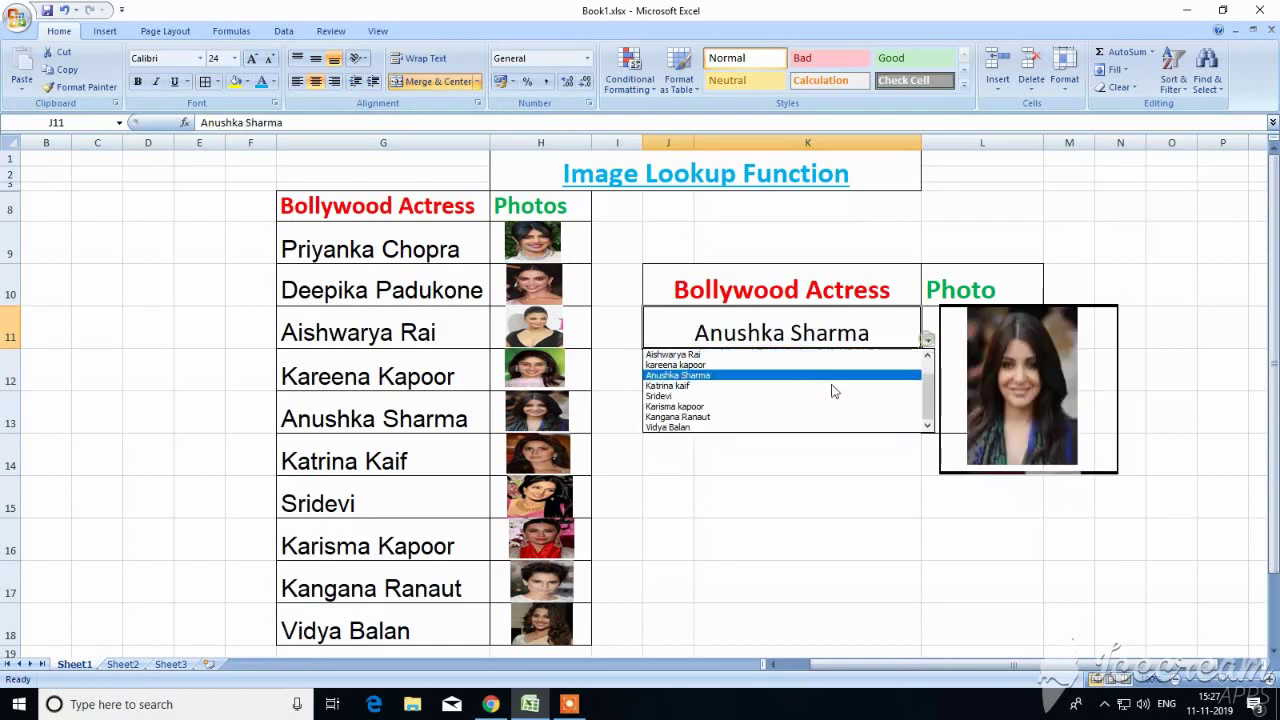
click(738, 396)
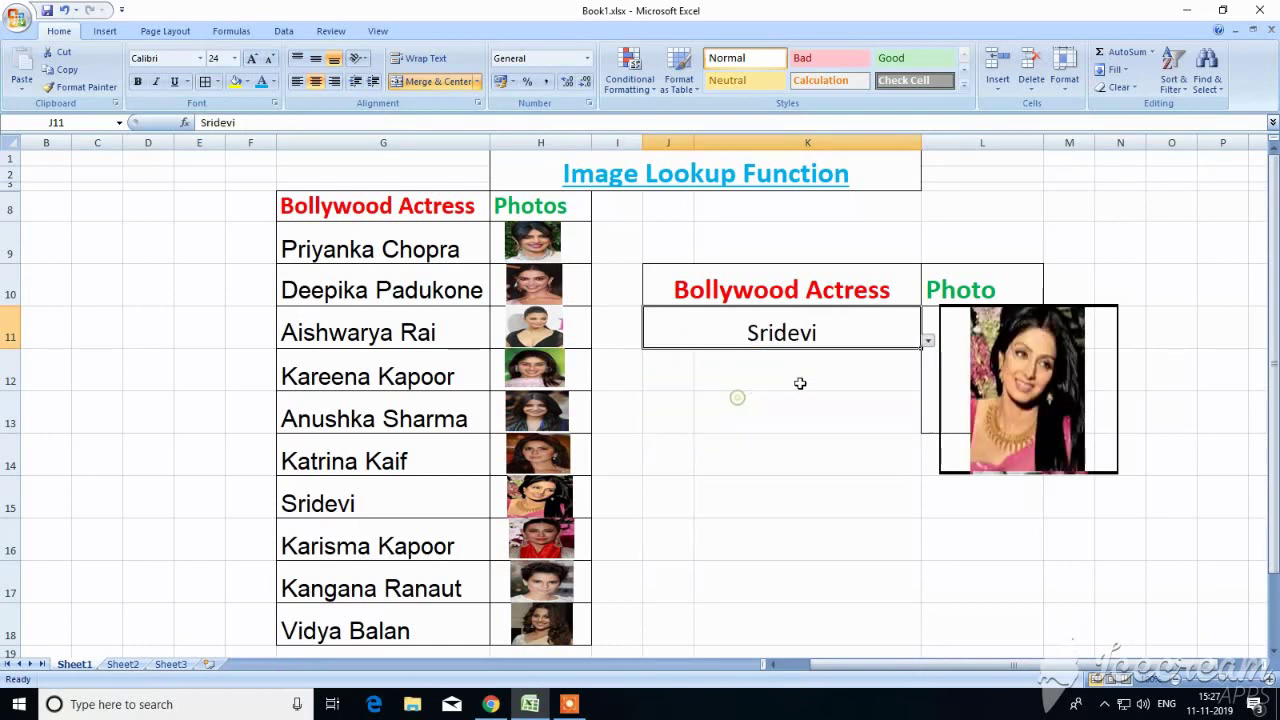
click(928, 341)
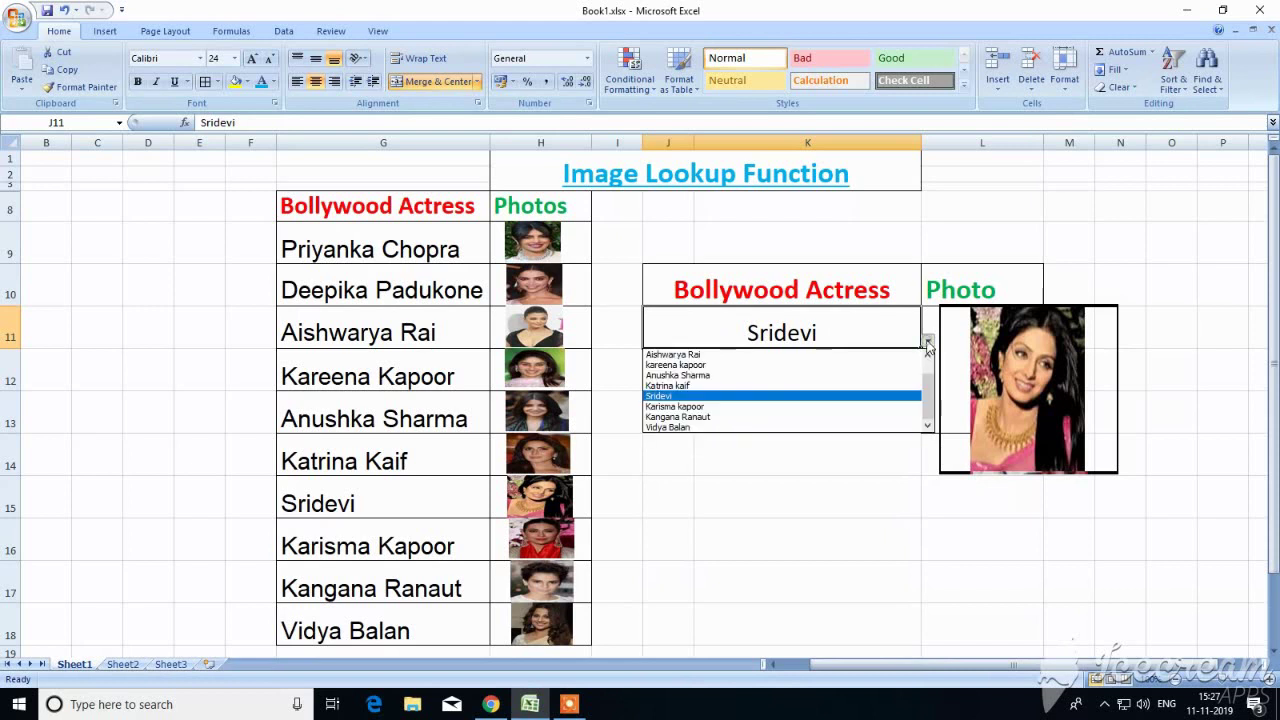
click(716, 407)
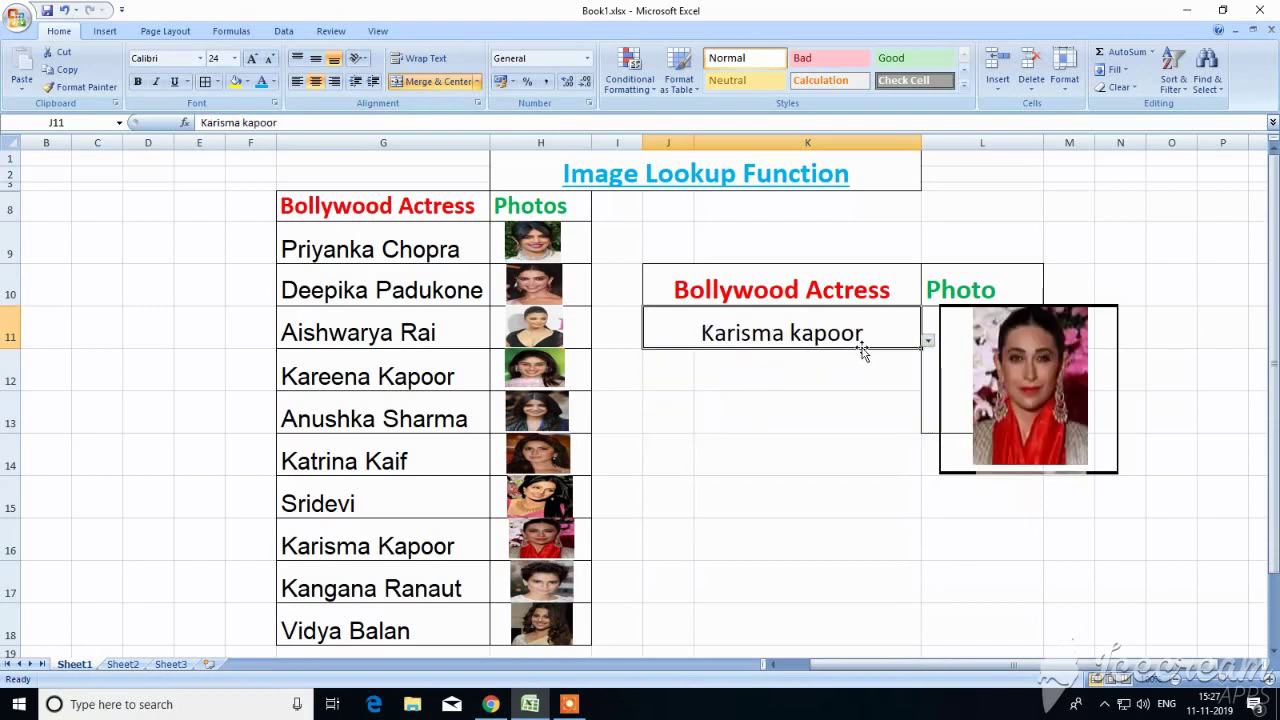